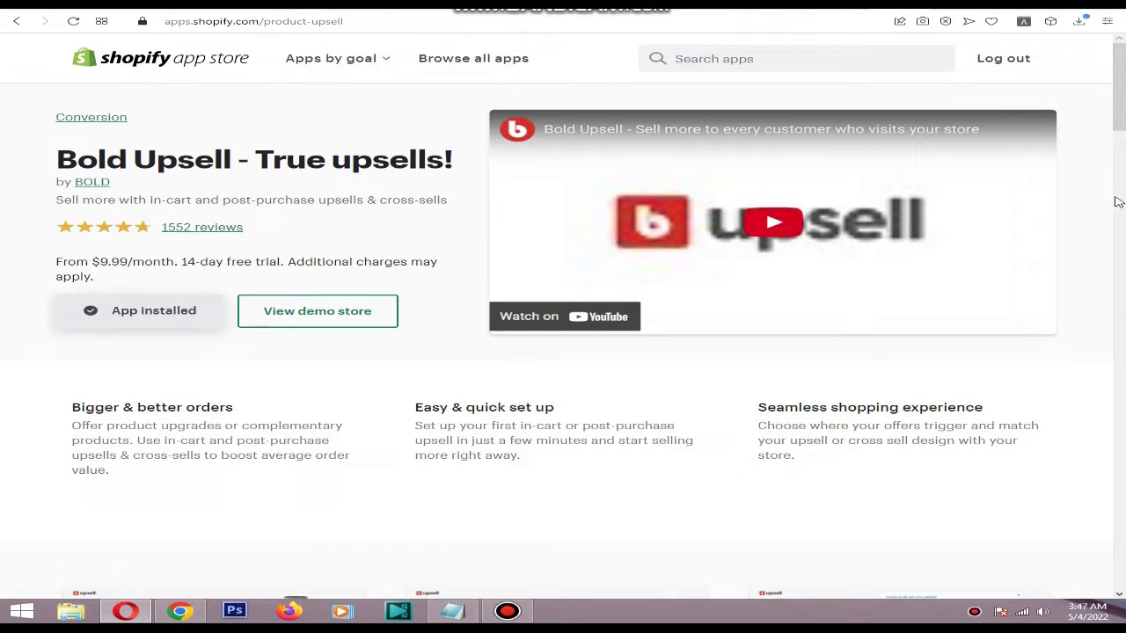
{"action": "left_click_drag", "start_coordinate": [70, 160], "coordinate": [445, 162]}
{"action": "left_click", "coordinate": [260, 161]}
{"action": "left_click_drag", "start_coordinate": [258, 161], "coordinate": [445, 162]}
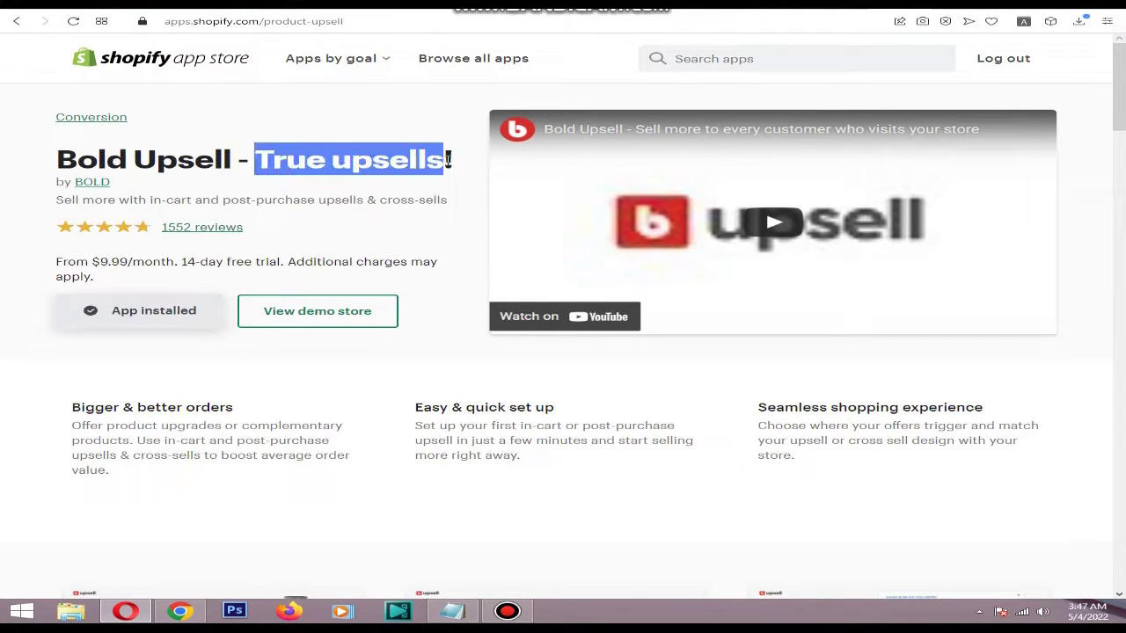
{"action": "left_click", "coordinate": [432, 143]}
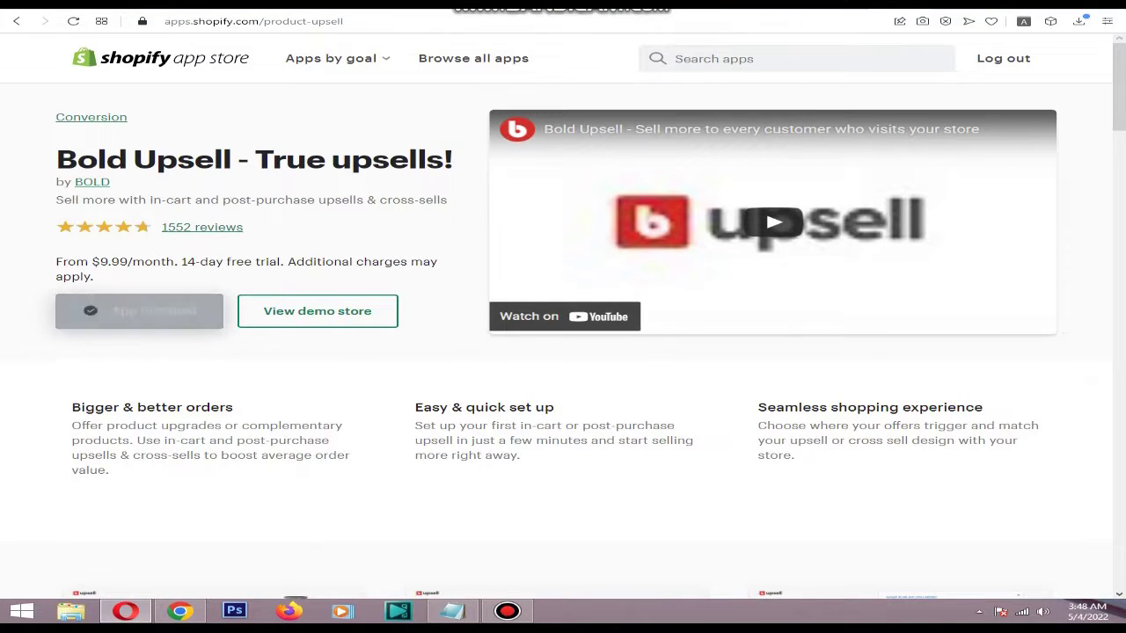
Switch to the HunterKnife store admin, open the installed Product Upsell app and show its current offers.
{"action": "left_click", "coordinate": [682, 4]}
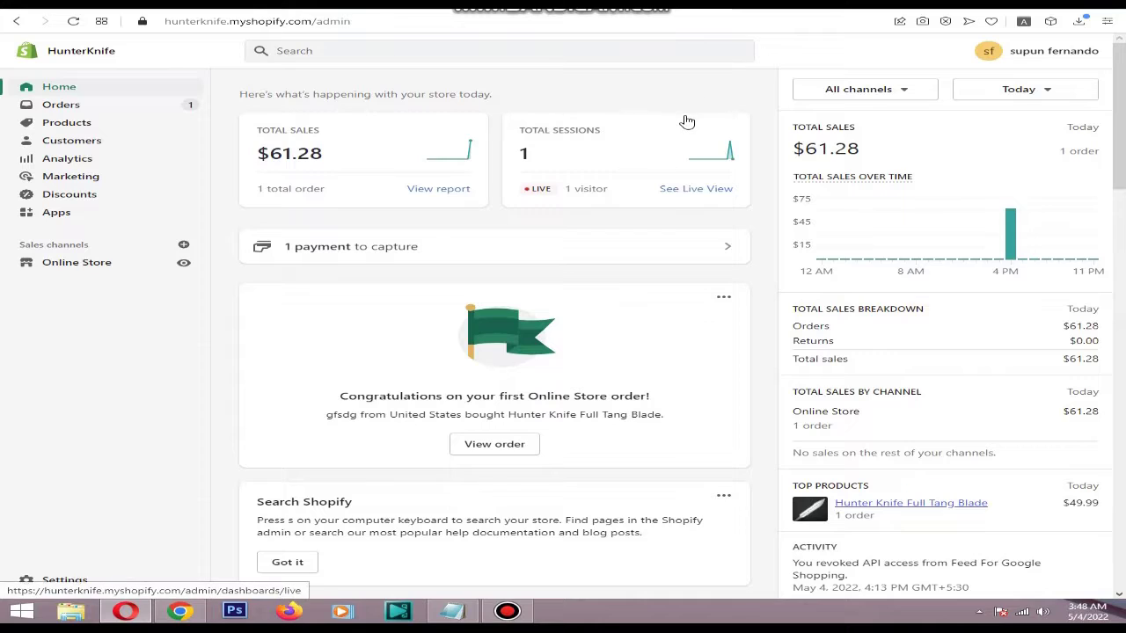
{"action": "left_click", "coordinate": [68, 217]}
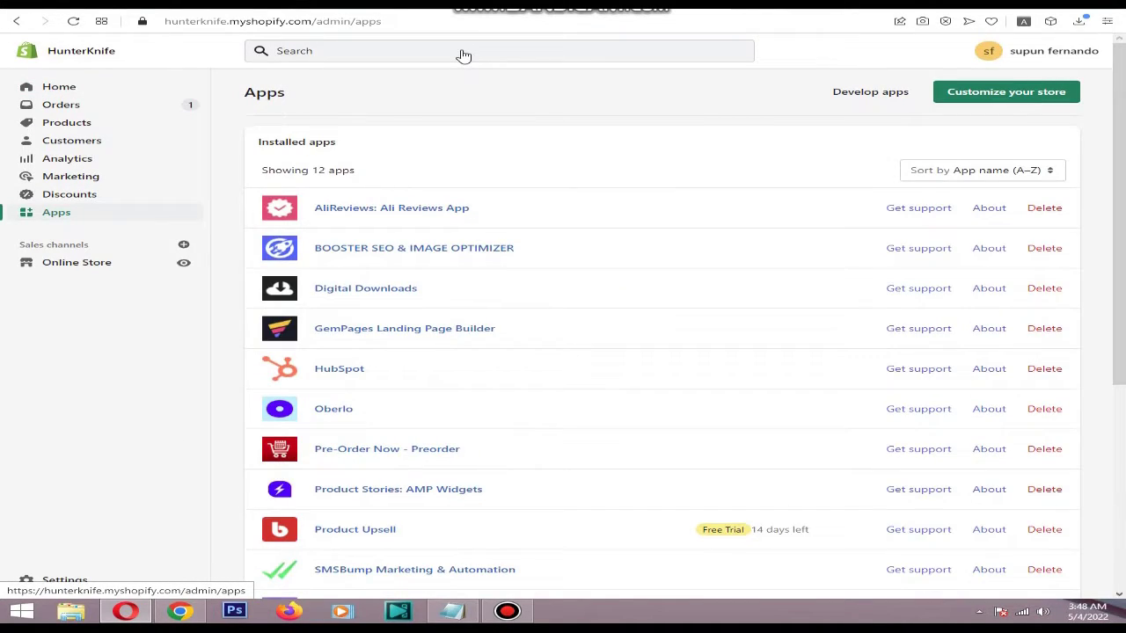
{"action": "scroll", "coordinate": [620, 120], "scroll_direction": "down", "scroll_amount": 2}
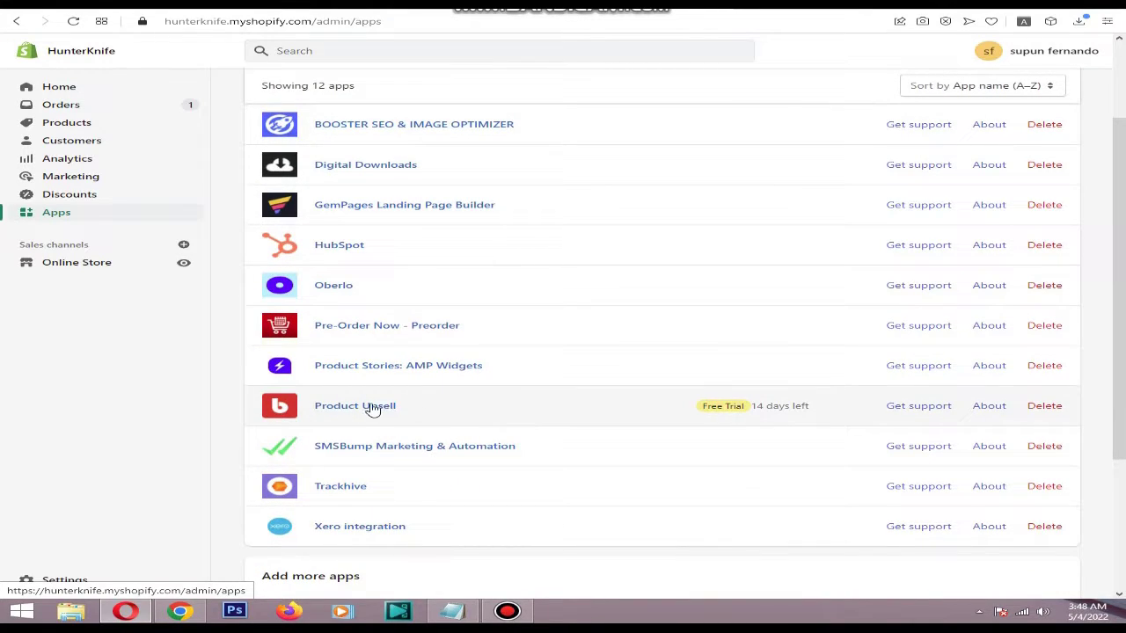
{"action": "left_click", "coordinate": [327, 405]}
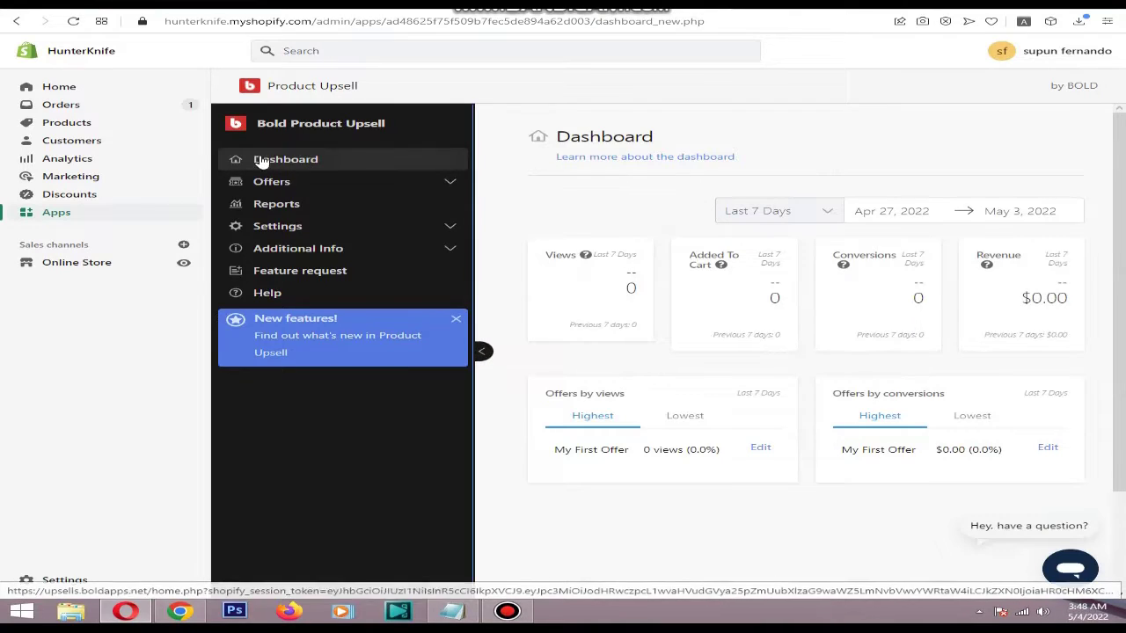
{"action": "left_click", "coordinate": [264, 159]}
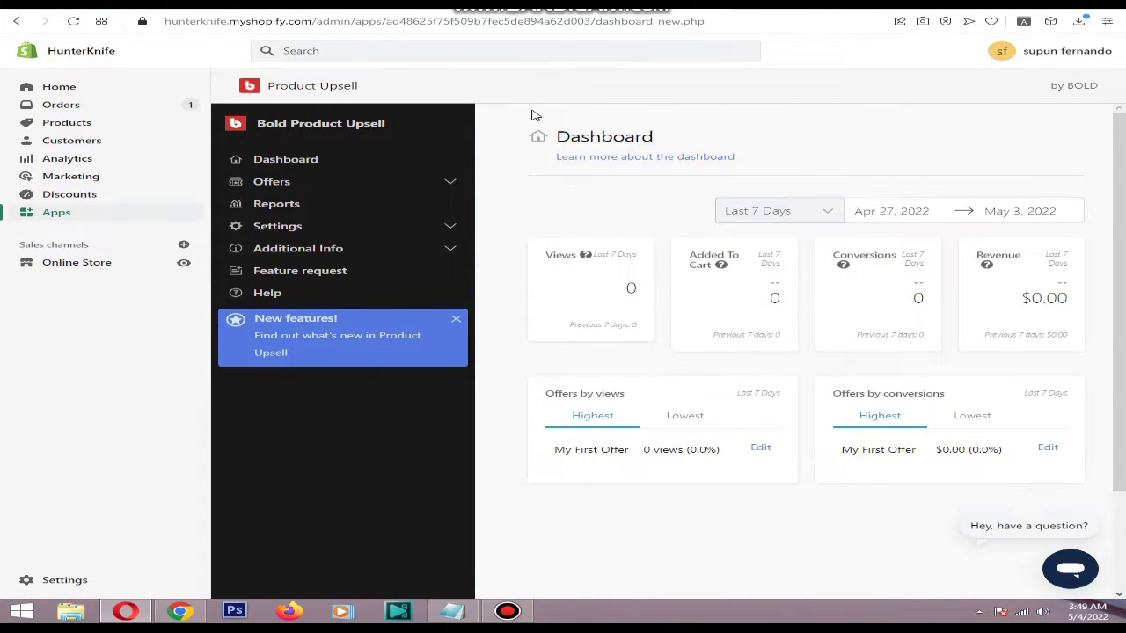
{"action": "left_click", "coordinate": [293, 186]}
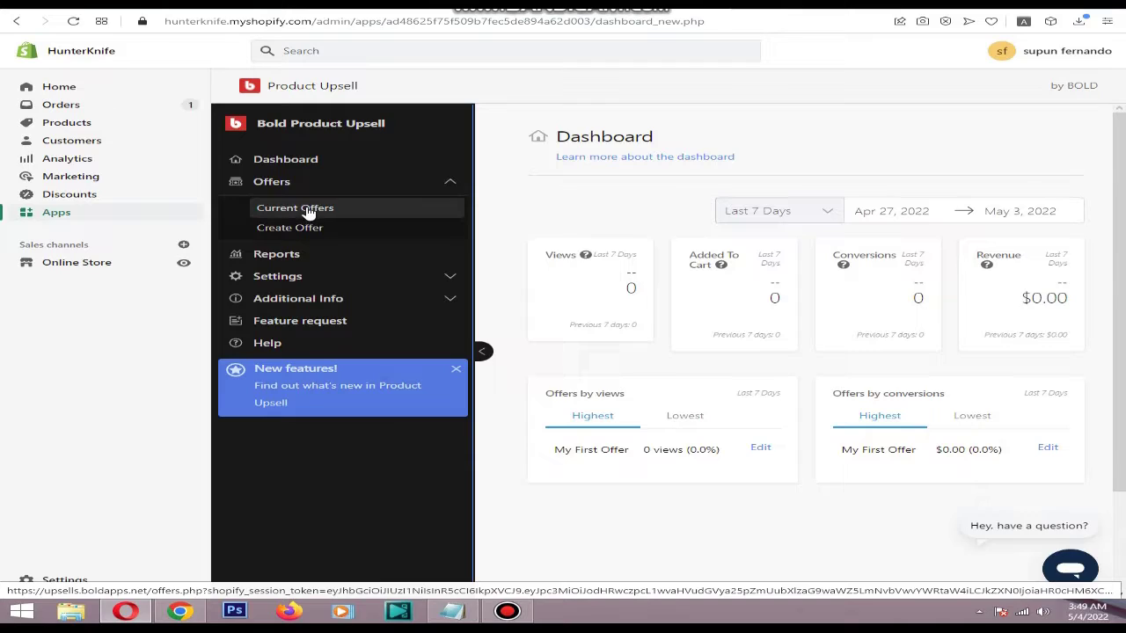
{"action": "left_click", "coordinate": [308, 212]}
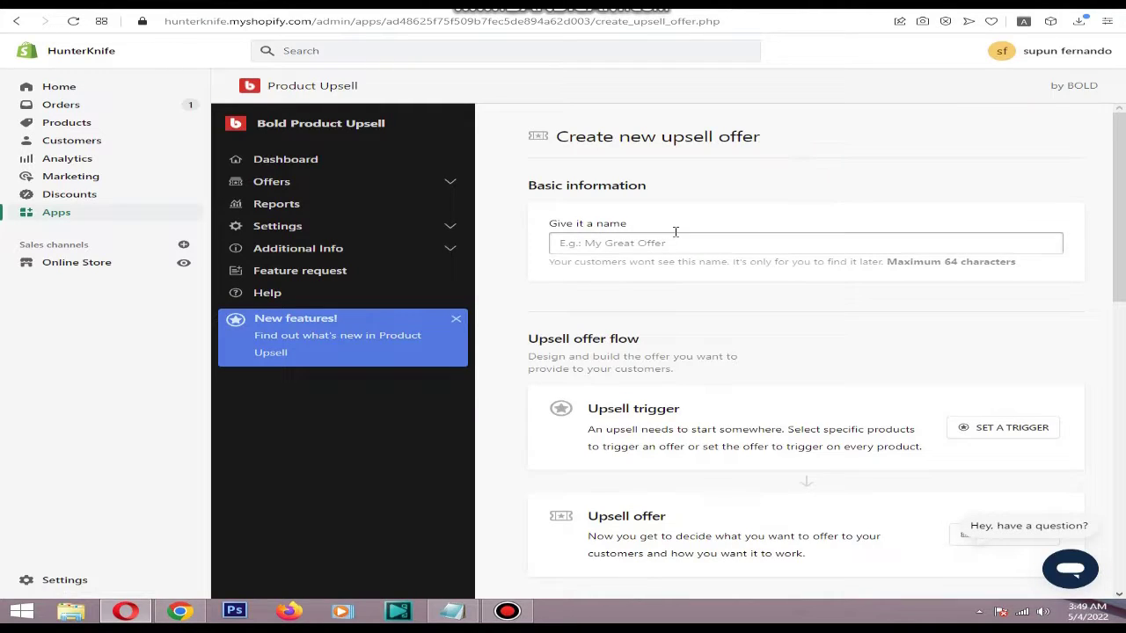
Name the new upsell offer "demo" and set its trigger event to Before checkout.
{"action": "left_click", "coordinate": [689, 242]}
{"action": "type", "text": "demo"}
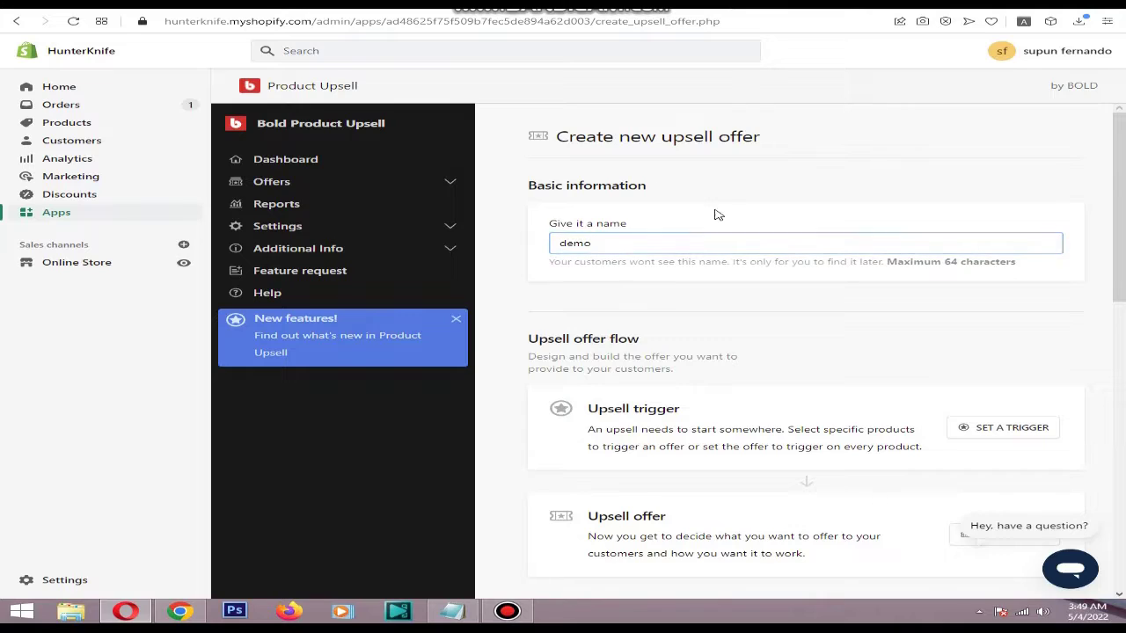
{"action": "scroll", "coordinate": [792, 188], "scroll_direction": "down", "scroll_amount": 2}
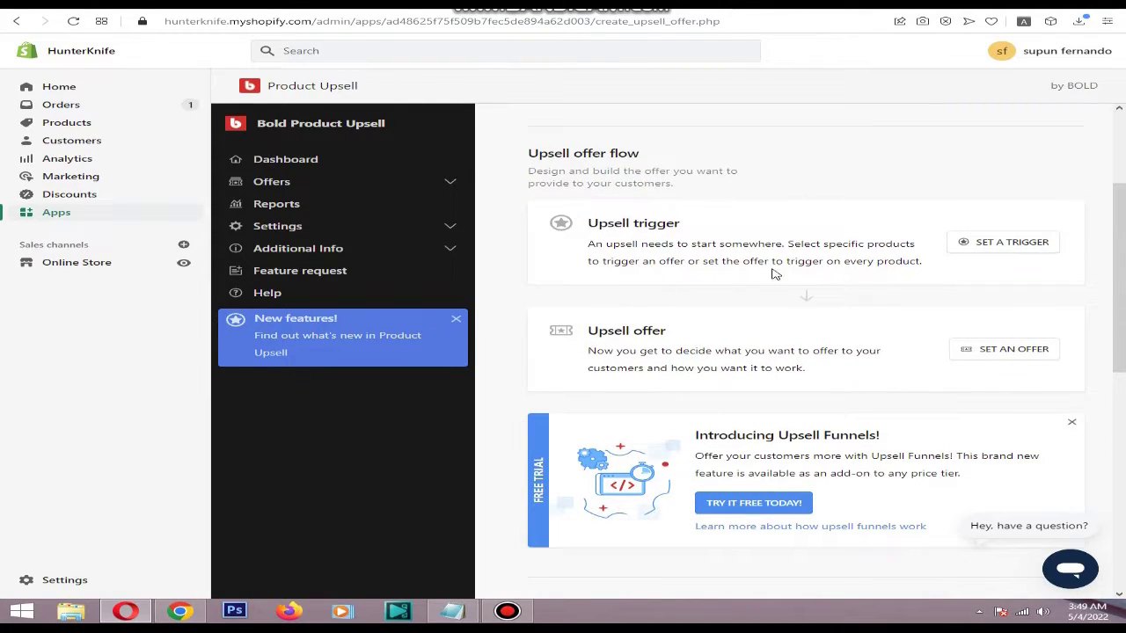
{"action": "left_click", "coordinate": [968, 242]}
{"action": "scroll", "coordinate": [730, 255], "scroll_direction": "up", "scroll_amount": 1}
{"action": "scroll", "coordinate": [686, 255], "scroll_direction": "down", "scroll_amount": 2}
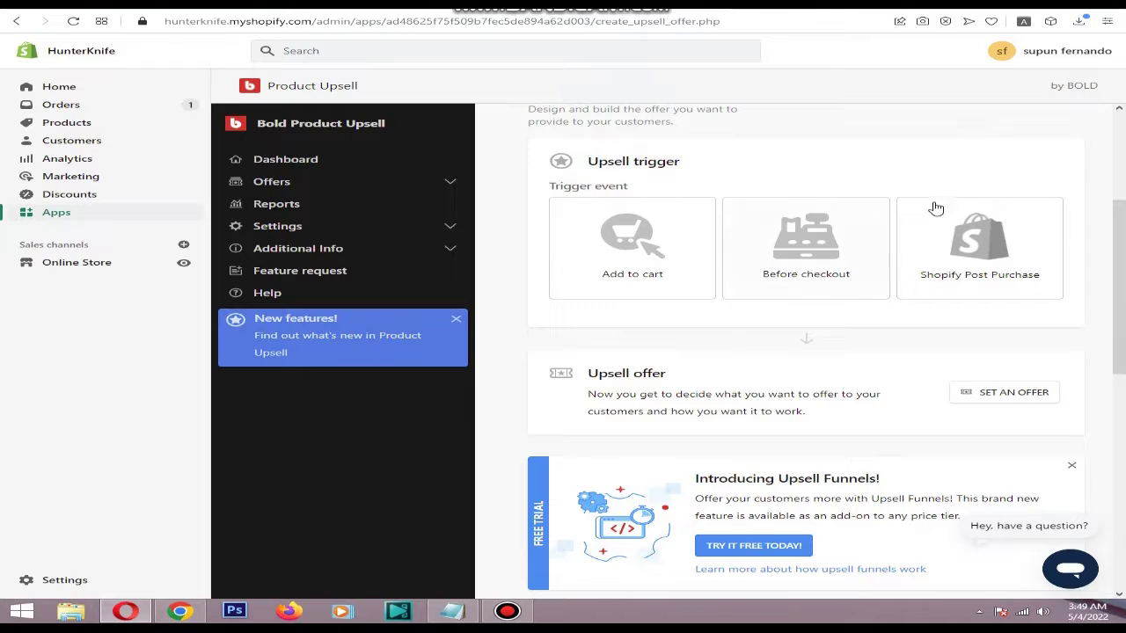
{"action": "scroll", "coordinate": [887, 218], "scroll_direction": "down", "scroll_amount": 1}
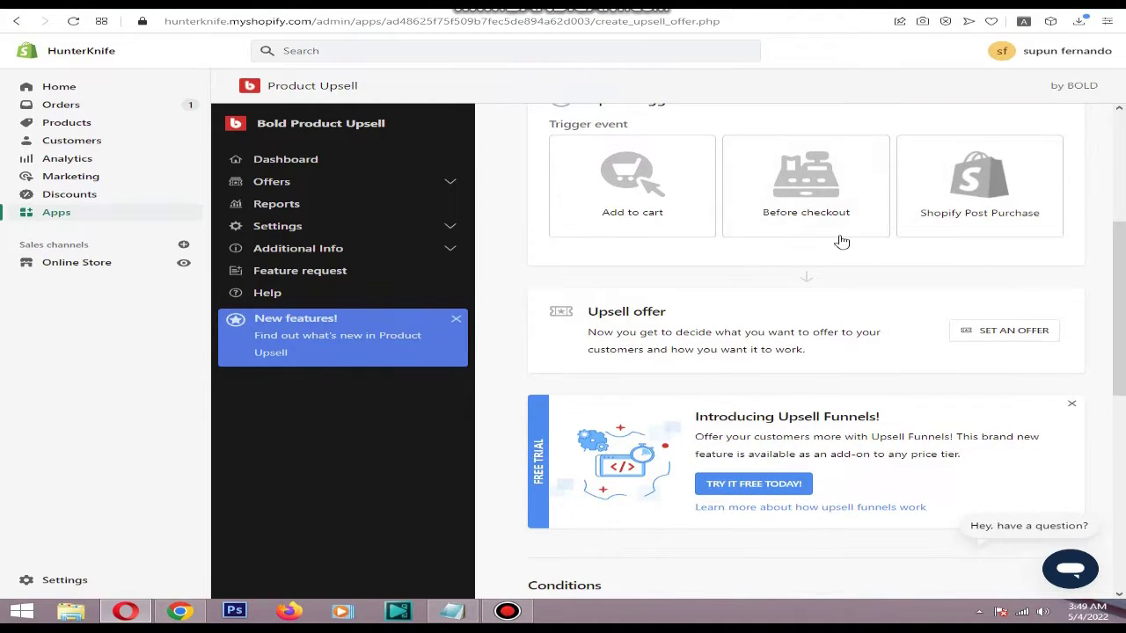
{"action": "left_click", "coordinate": [837, 208]}
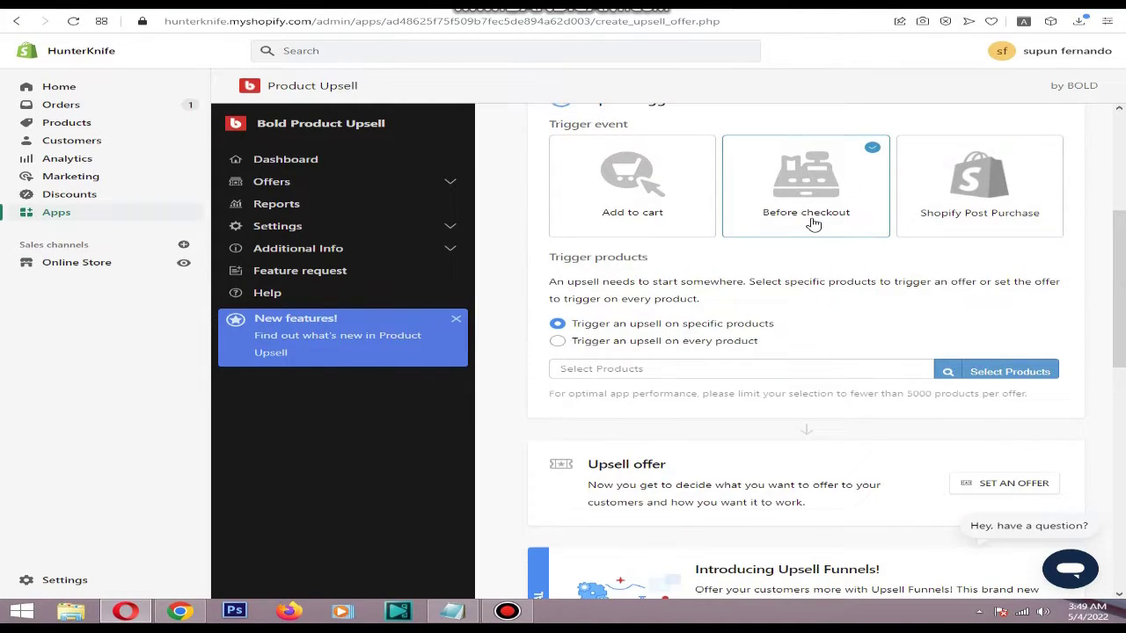
Set the trigger products so that the upsell triggers on every product.
{"action": "triple_click", "coordinate": [548, 262]}
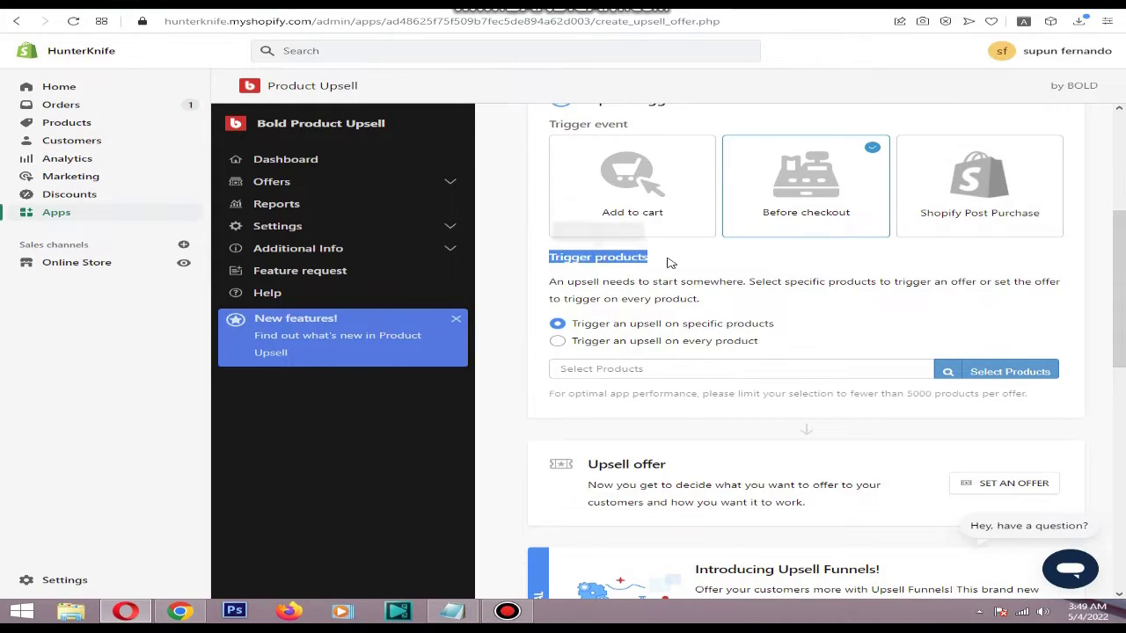
{"action": "left_click", "coordinate": [553, 264]}
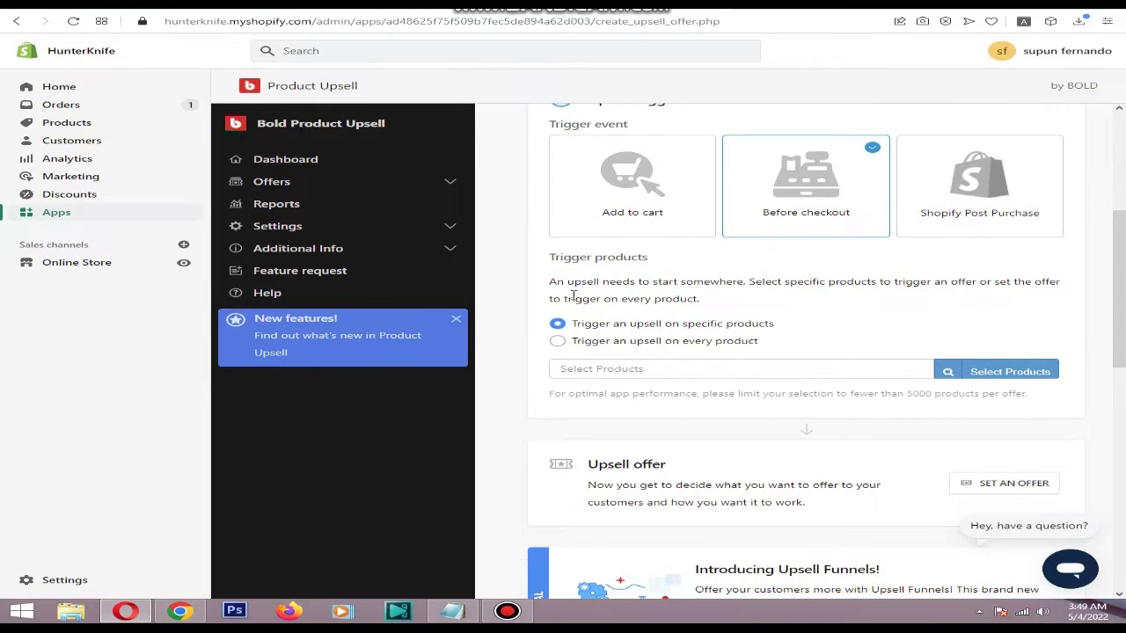
{"action": "left_click", "coordinate": [558, 342]}
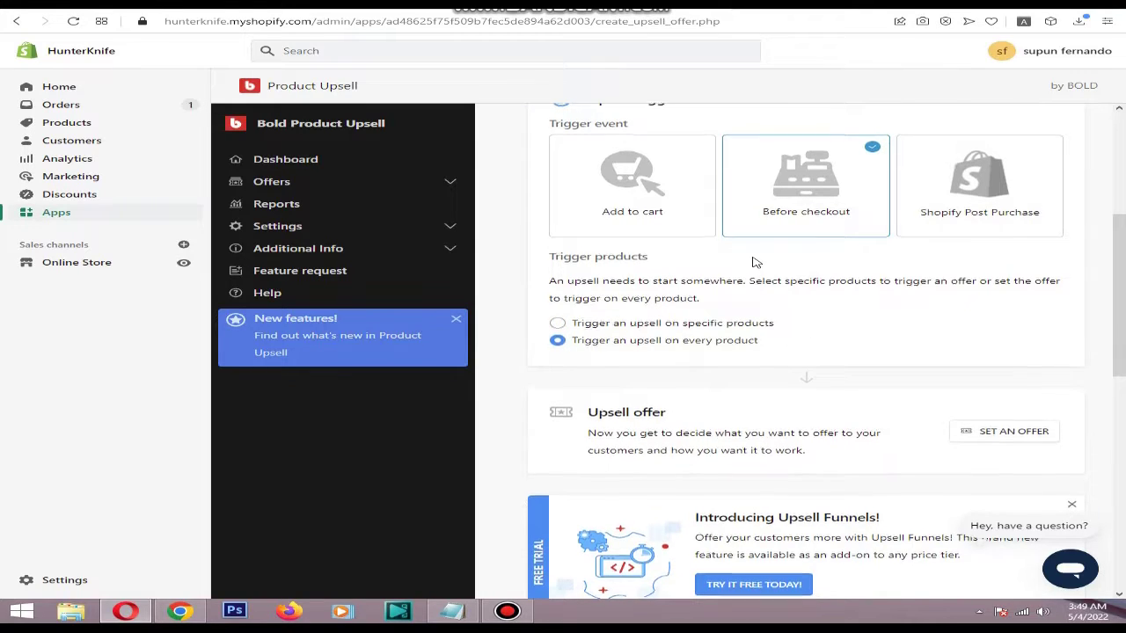
Look through the new offer's remaining conditions and additional options, and cancel the offer without saving.
{"action": "scroll", "coordinate": [802, 331], "scroll_direction": "down", "scroll_amount": 7}
{"action": "scroll", "coordinate": [753, 260], "scroll_direction": "up", "scroll_amount": 9}
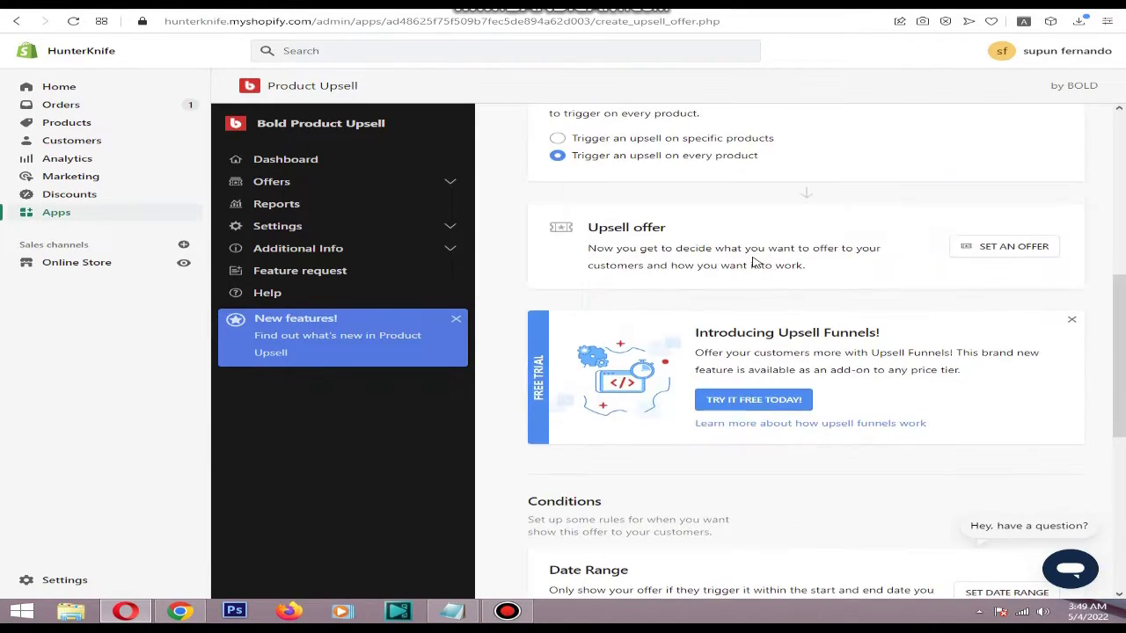
{"action": "scroll", "coordinate": [837, 256], "scroll_direction": "down", "scroll_amount": 10}
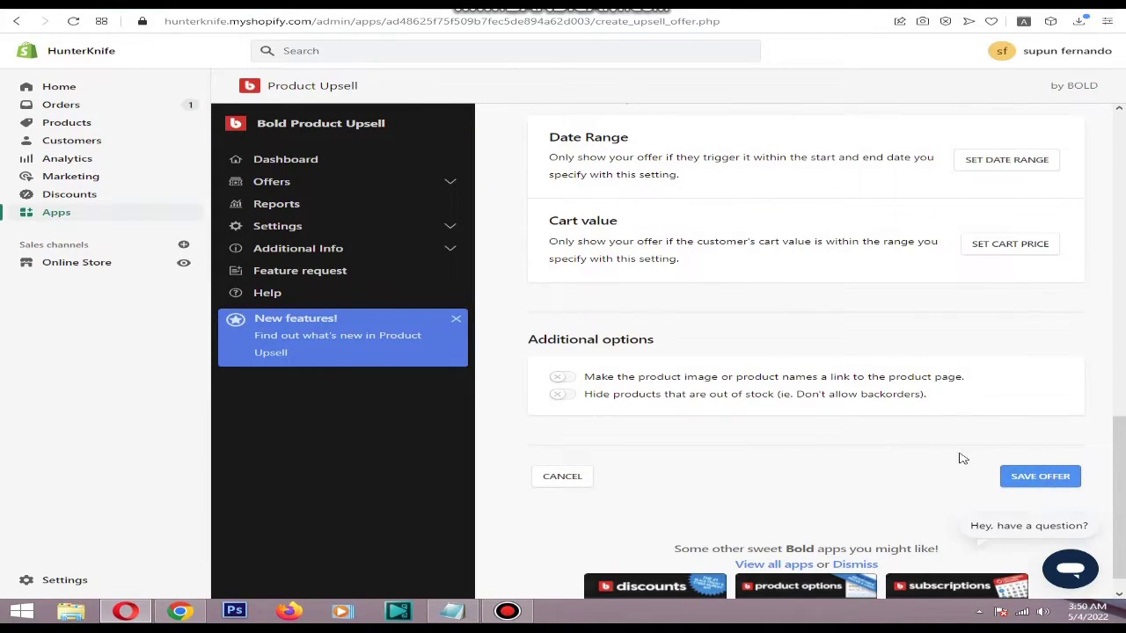
{"action": "left_click", "coordinate": [572, 482]}
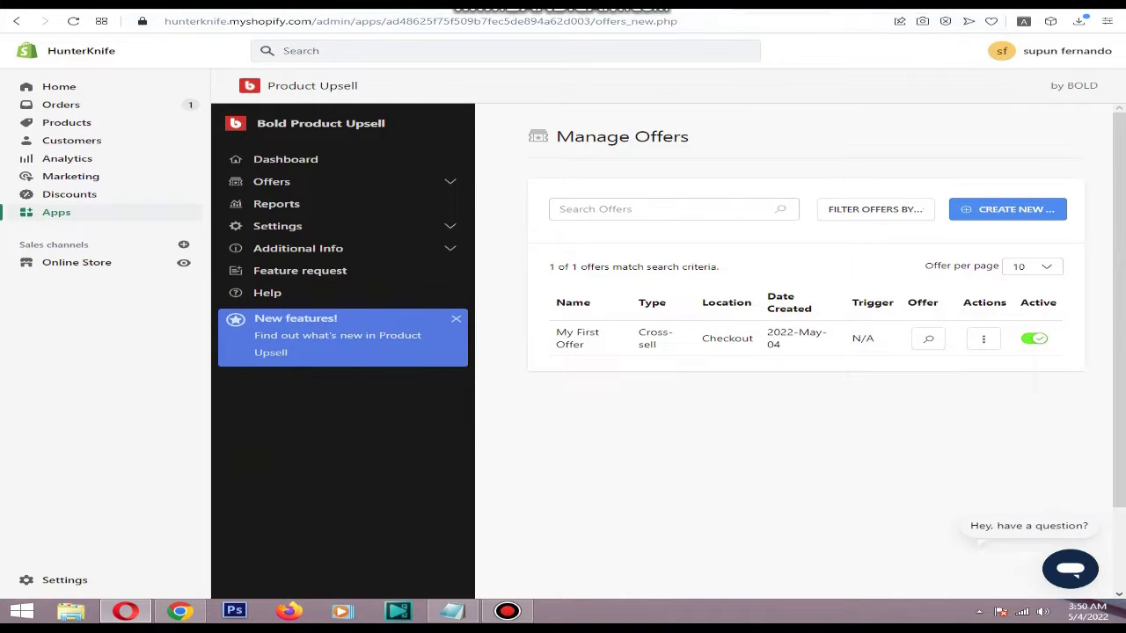
Switch to the hunterknife.shop storefront and add the Hunter Knife Full Tang Blade to the cart.
{"action": "left_click", "coordinate": [668, 3]}
{"action": "scroll", "coordinate": [748, 184], "scroll_direction": "down", "scroll_amount": 1}
{"action": "scroll", "coordinate": [748, 184], "scroll_direction": "down", "scroll_amount": 2}
{"action": "scroll", "coordinate": [748, 184], "scroll_direction": "up", "scroll_amount": 3}
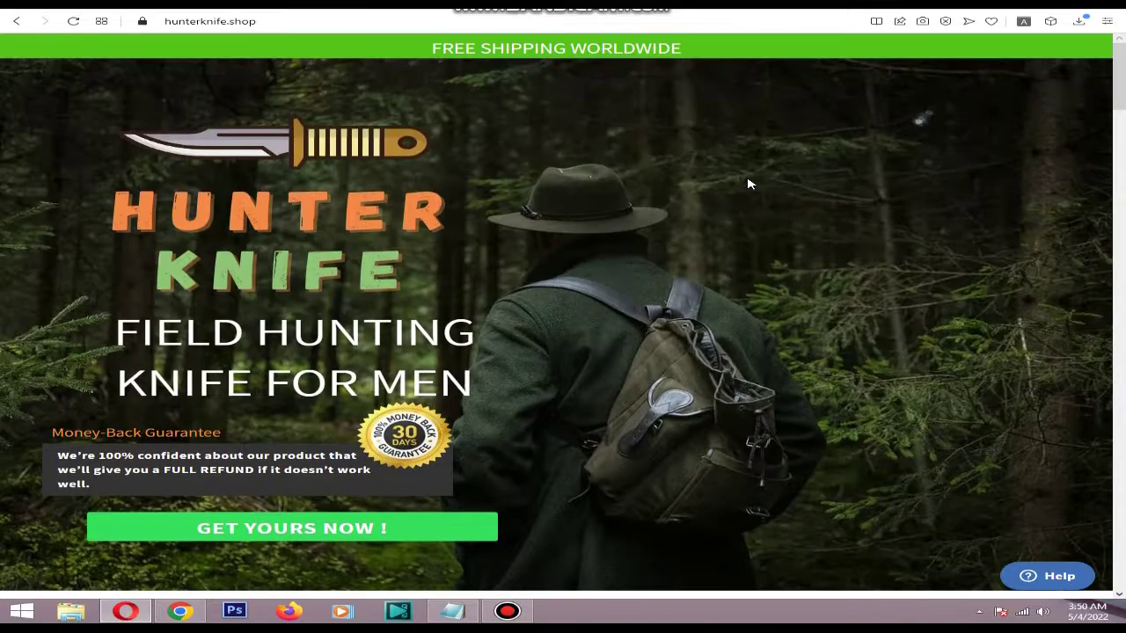
{"action": "scroll", "coordinate": [591, 195], "scroll_direction": "down", "scroll_amount": 3}
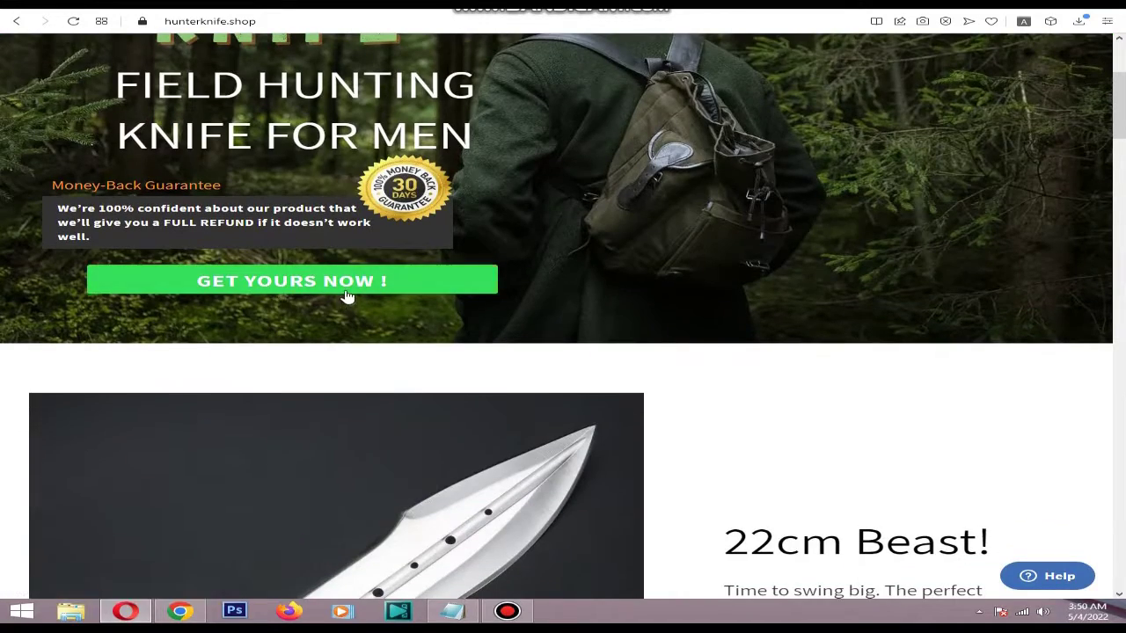
{"action": "scroll", "coordinate": [551, 296], "scroll_direction": "down", "scroll_amount": 15}
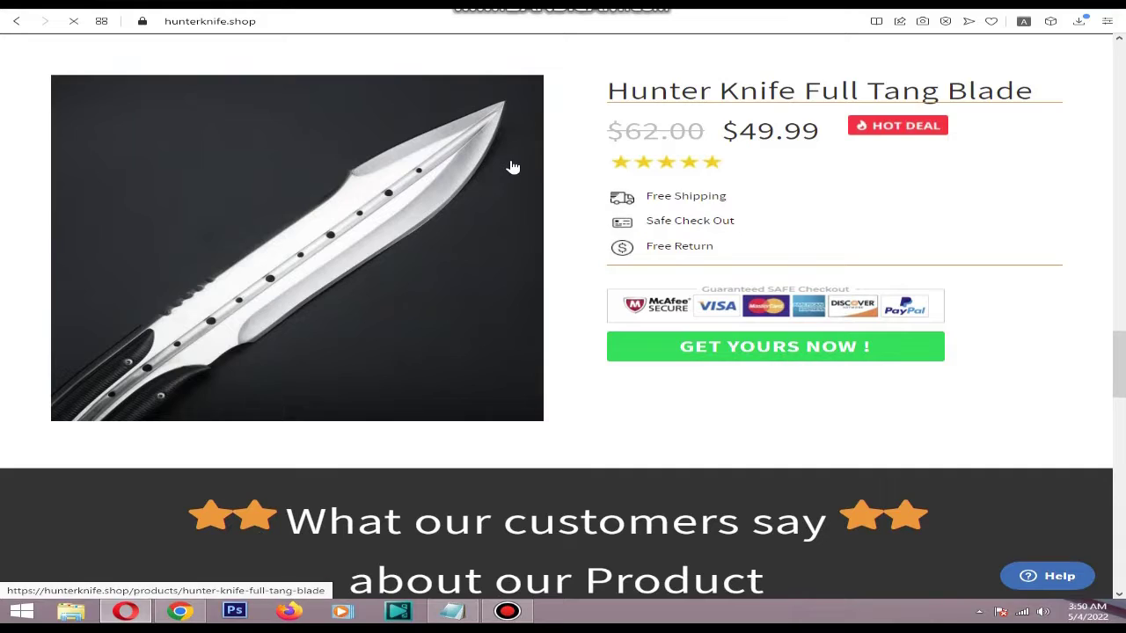
{"action": "left_click", "coordinate": [513, 167]}
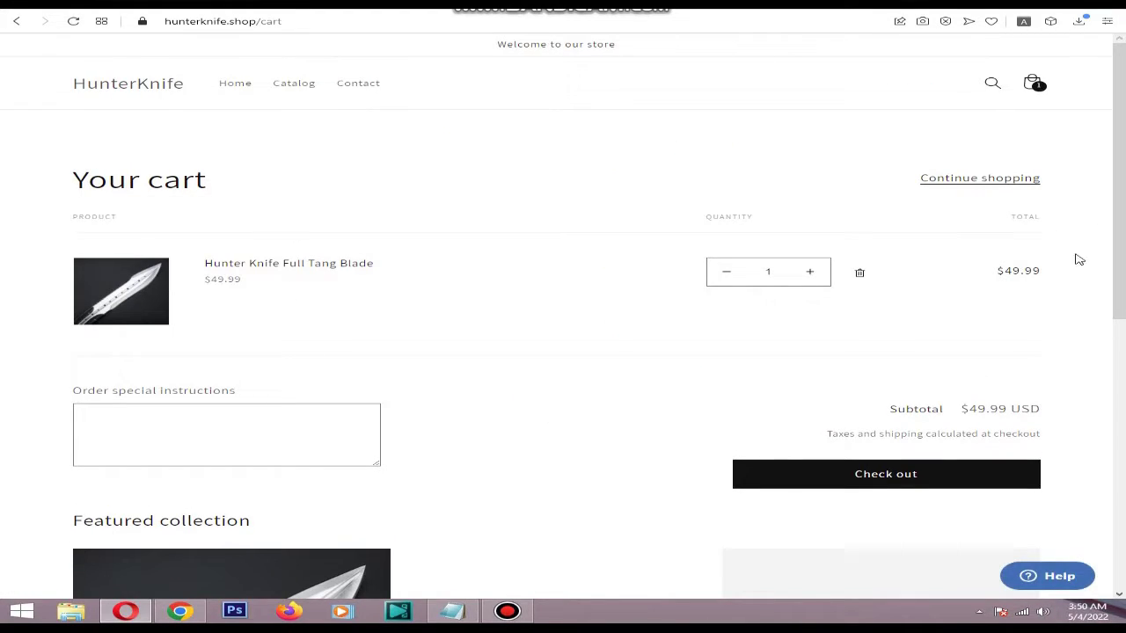
Start checkout from the cart and examine the heading and description of the upsell popup.
{"action": "scroll", "coordinate": [455, 297], "scroll_direction": "down", "scroll_amount": 3}
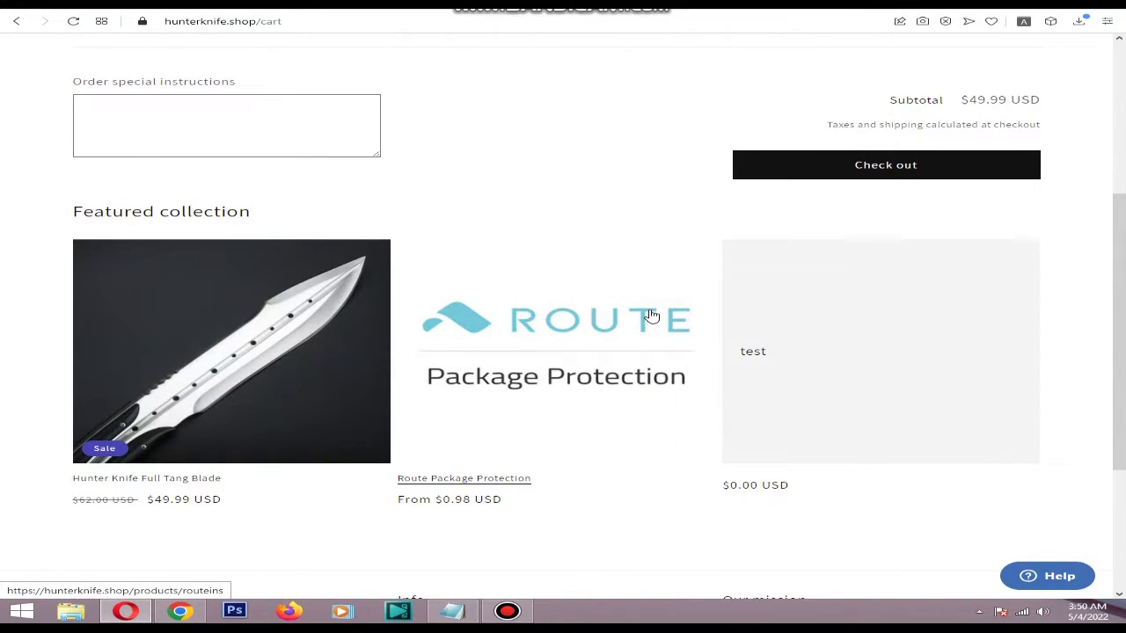
{"action": "scroll", "coordinate": [651, 315], "scroll_direction": "up", "scroll_amount": 3}
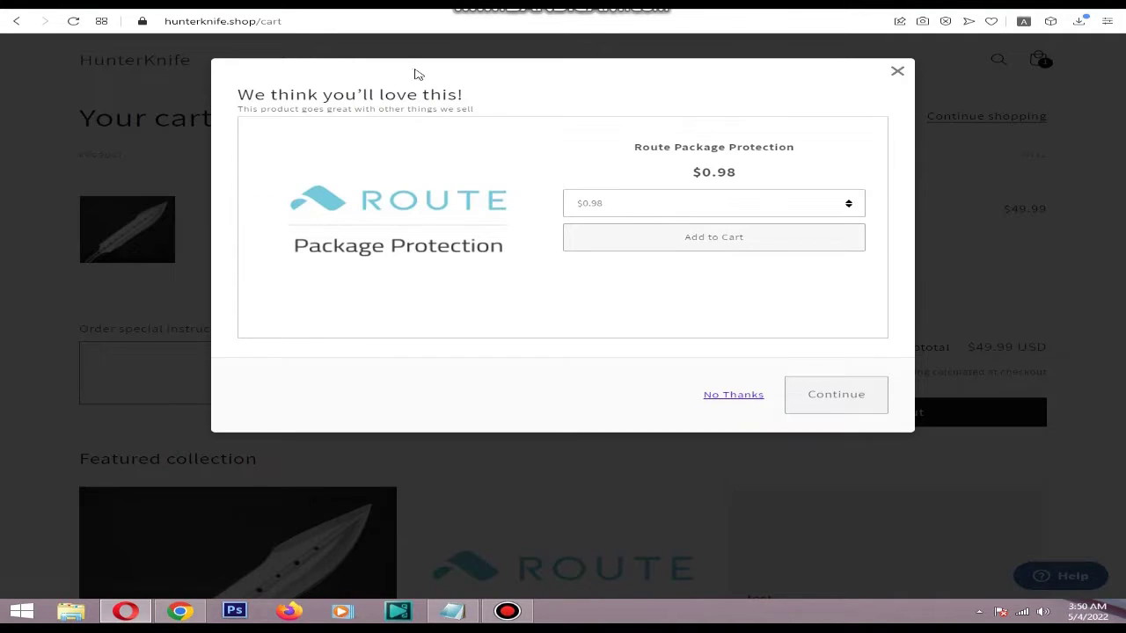
{"action": "triple_click", "coordinate": [248, 99]}
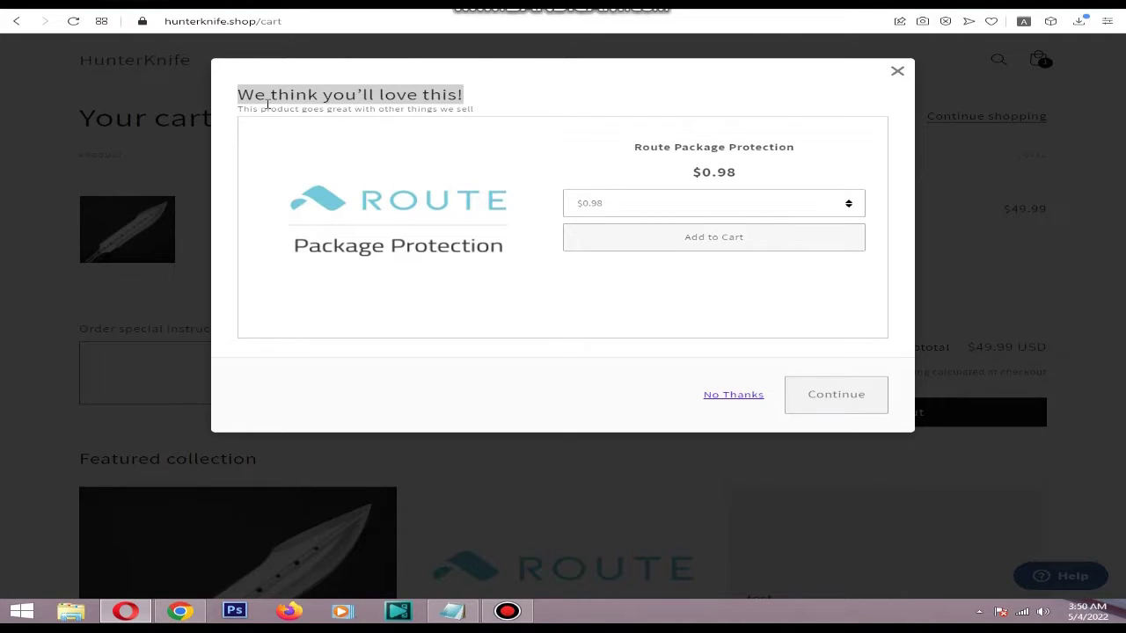
{"action": "left_click_drag", "start_coordinate": [243, 109], "coordinate": [528, 112]}
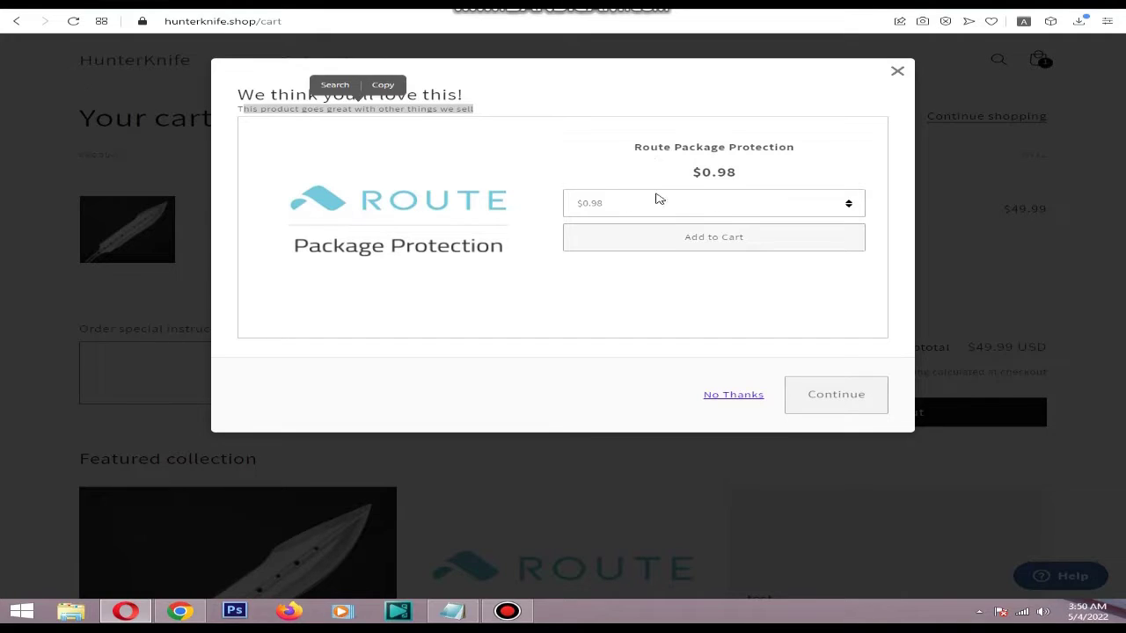
View the price options for Route Package Protection in the upsell popup and decline the offer.
{"action": "left_click", "coordinate": [689, 203]}
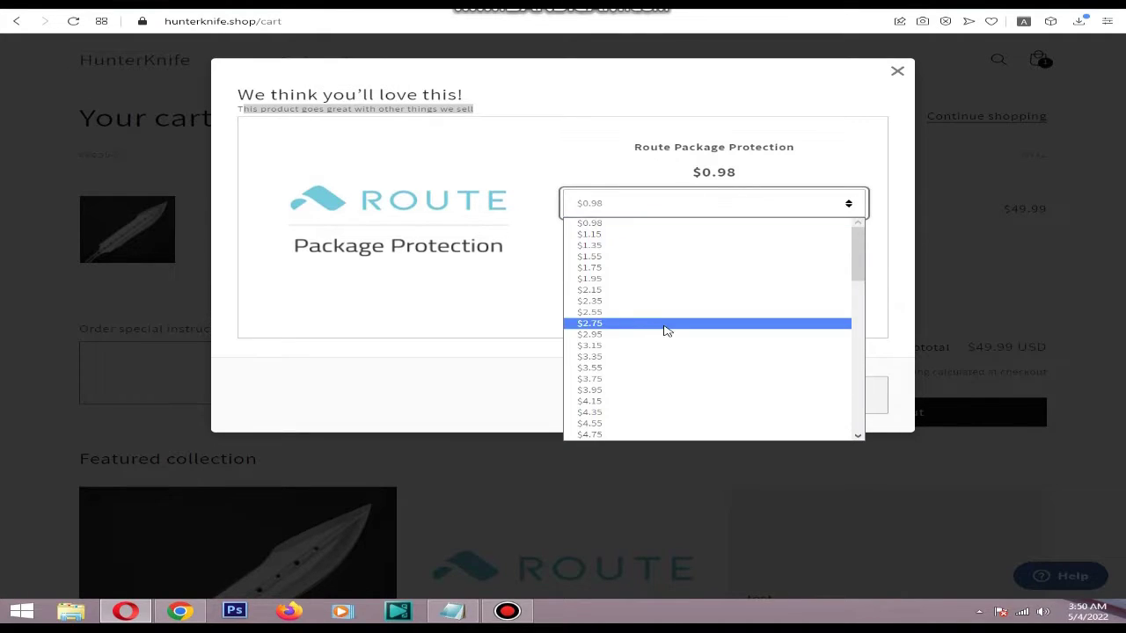
{"action": "scroll", "coordinate": [666, 327], "scroll_direction": "down", "scroll_amount": 1}
{"action": "left_click", "coordinate": [560, 247]}
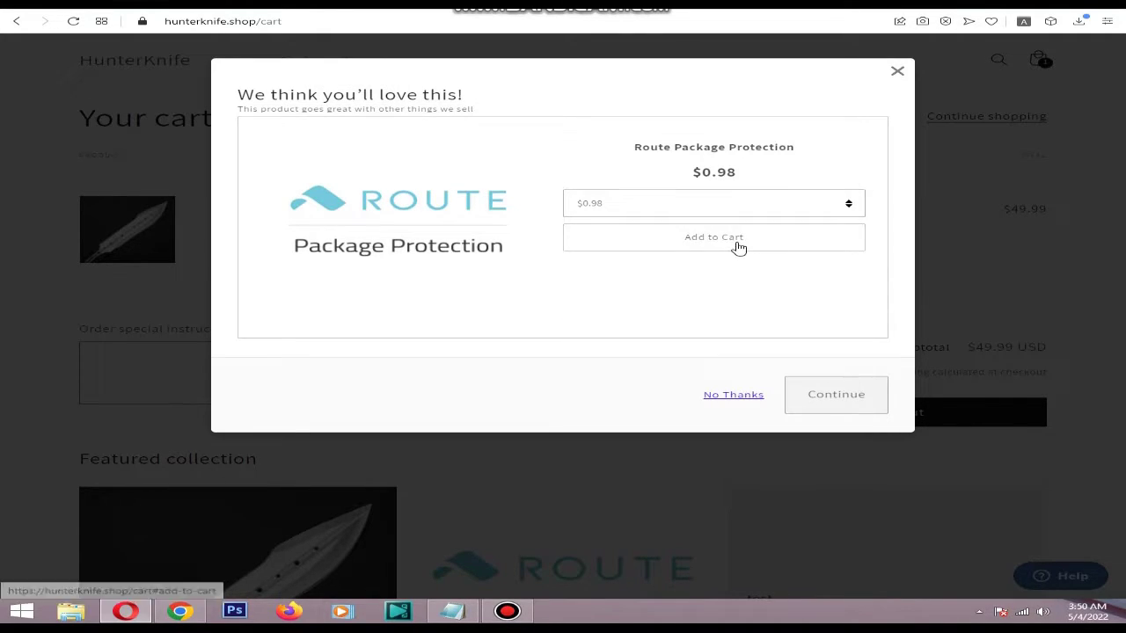
{"action": "left_click", "coordinate": [721, 395]}
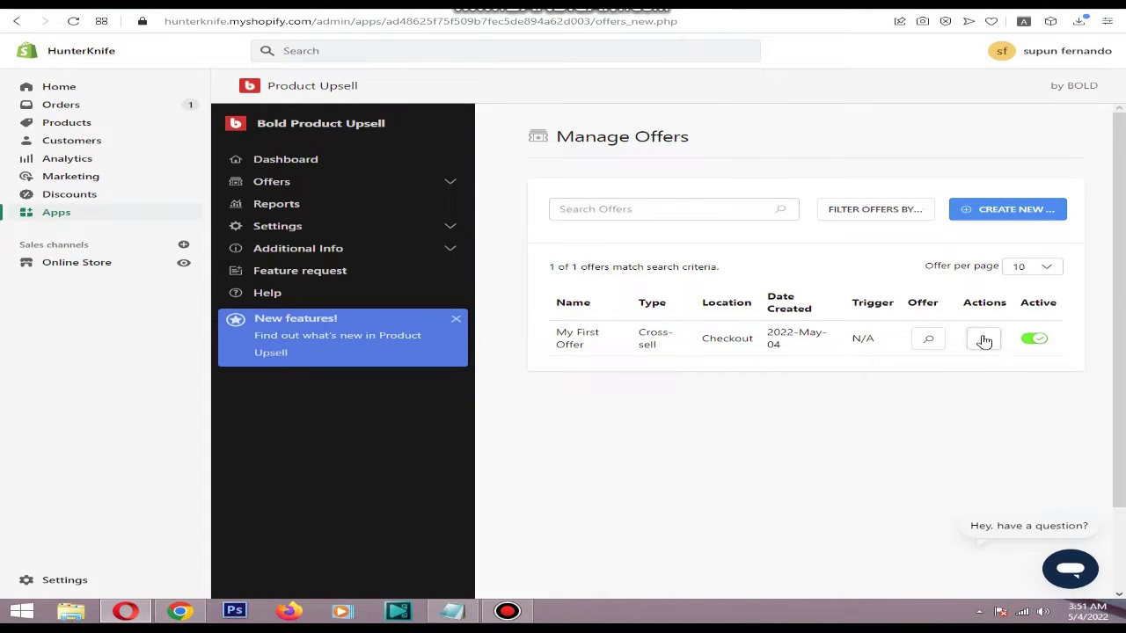
Switch back to the Product Upsell app, open My First Offer for editing and expand its upsell trigger settings.
{"action": "left_click", "coordinate": [983, 340]}
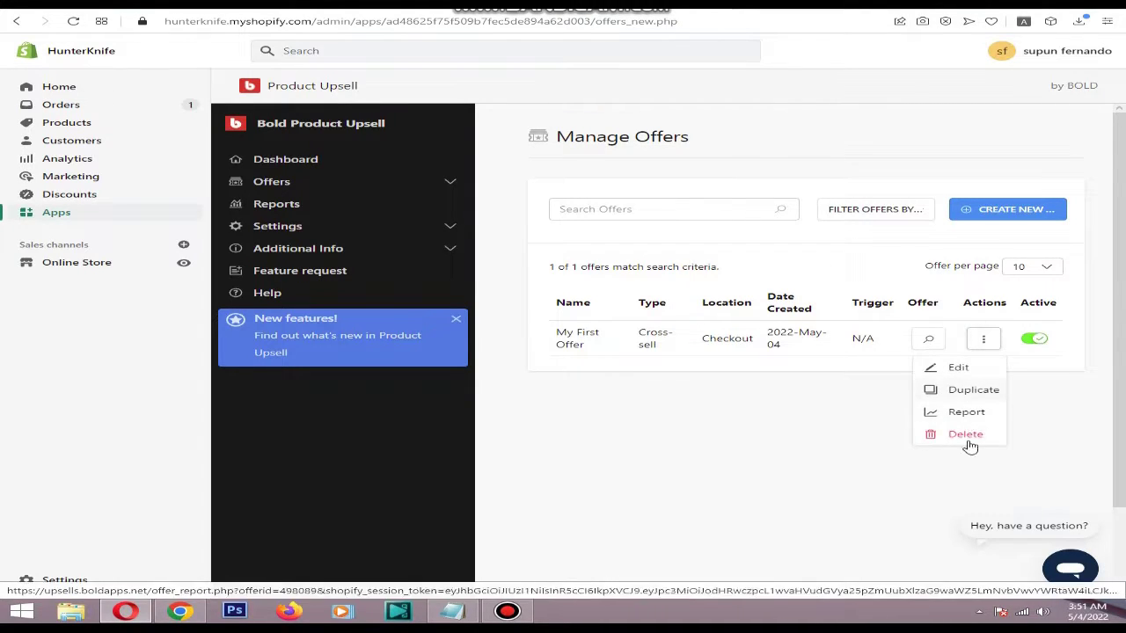
{"action": "left_click", "coordinate": [959, 367]}
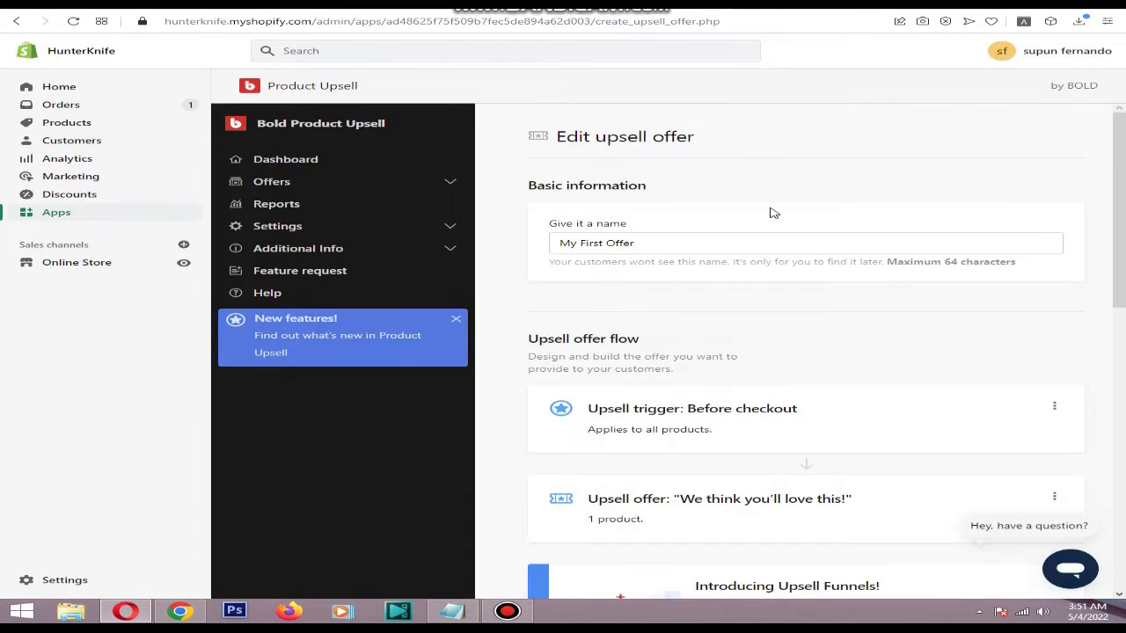
{"action": "scroll", "coordinate": [712, 202], "scroll_direction": "down", "scroll_amount": 2}
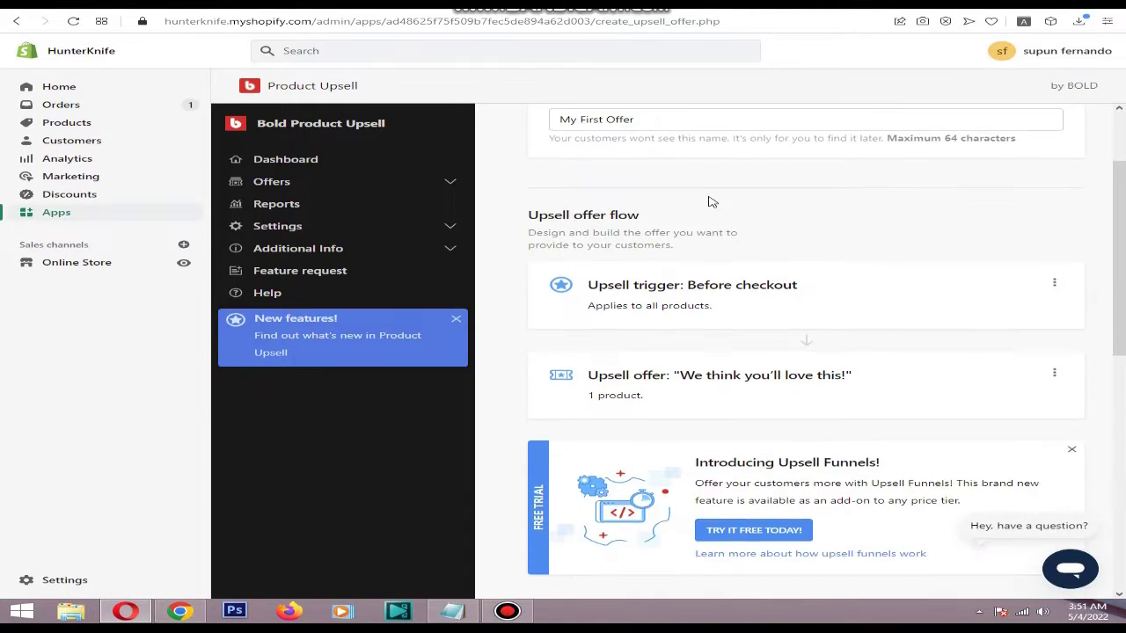
{"action": "left_click", "coordinate": [1057, 284]}
{"action": "scroll", "coordinate": [739, 277], "scroll_direction": "down", "scroll_amount": 1}
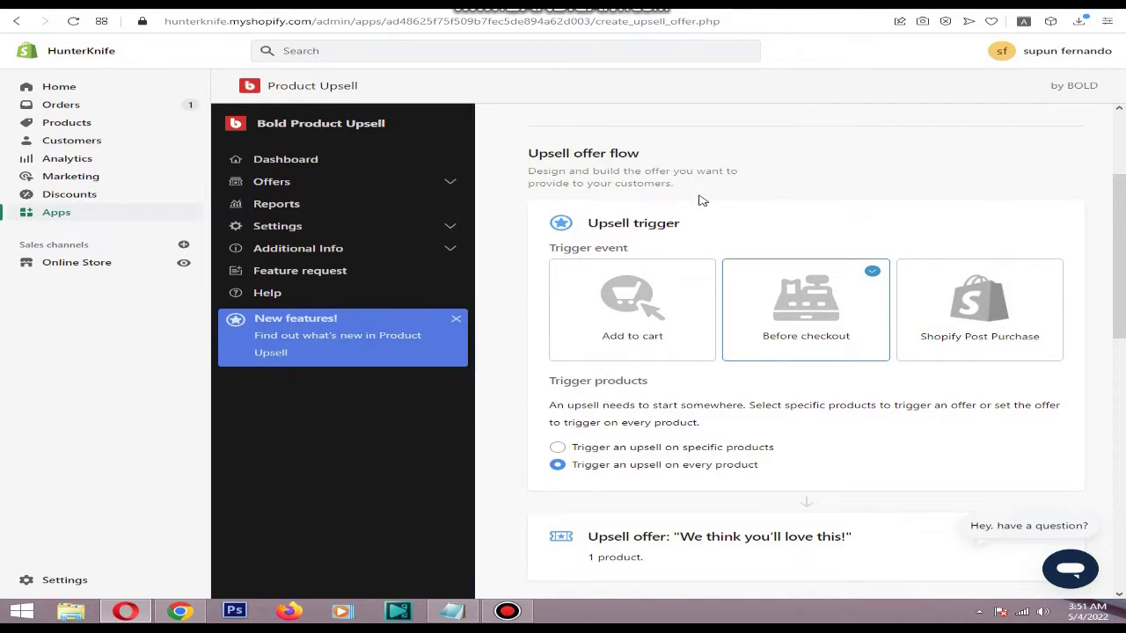
Set the offer to trigger on specific products, view the trigger product picker and close it without choosing any.
{"action": "scroll", "coordinate": [546, 255], "scroll_direction": "down", "scroll_amount": 3}
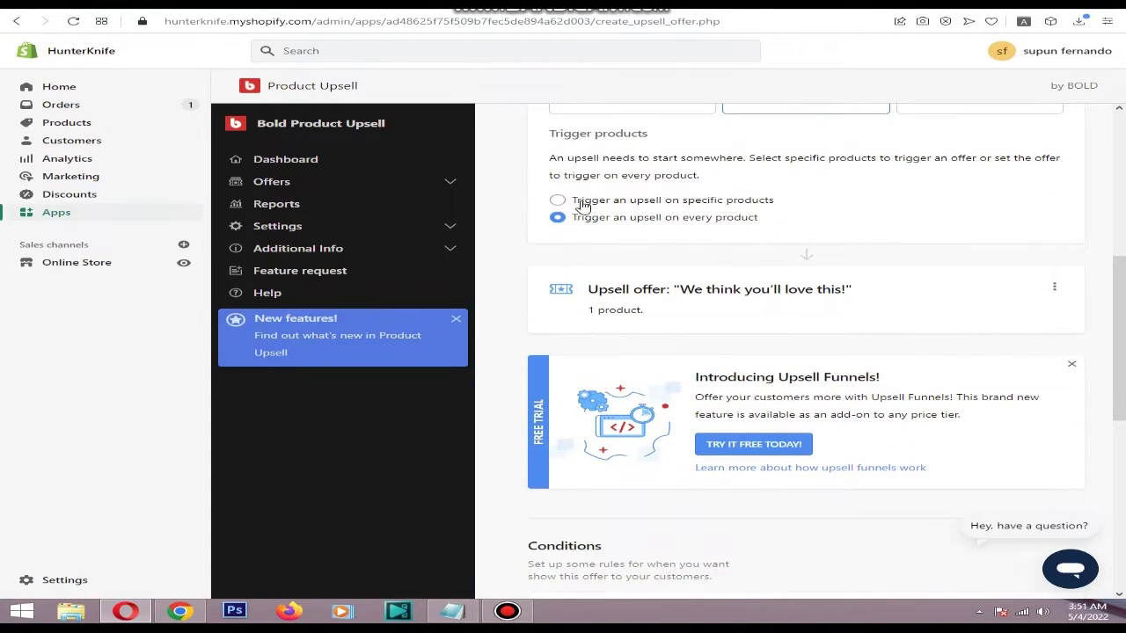
{"action": "left_click", "coordinate": [577, 204]}
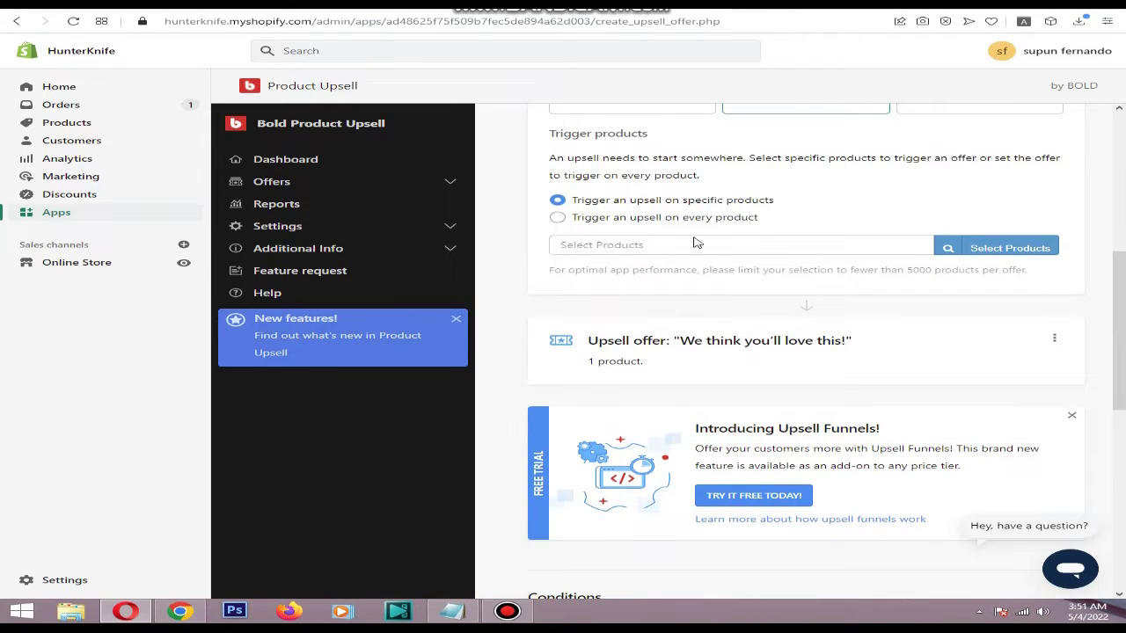
{"action": "left_click", "coordinate": [659, 244]}
{"action": "left_click", "coordinate": [949, 247]}
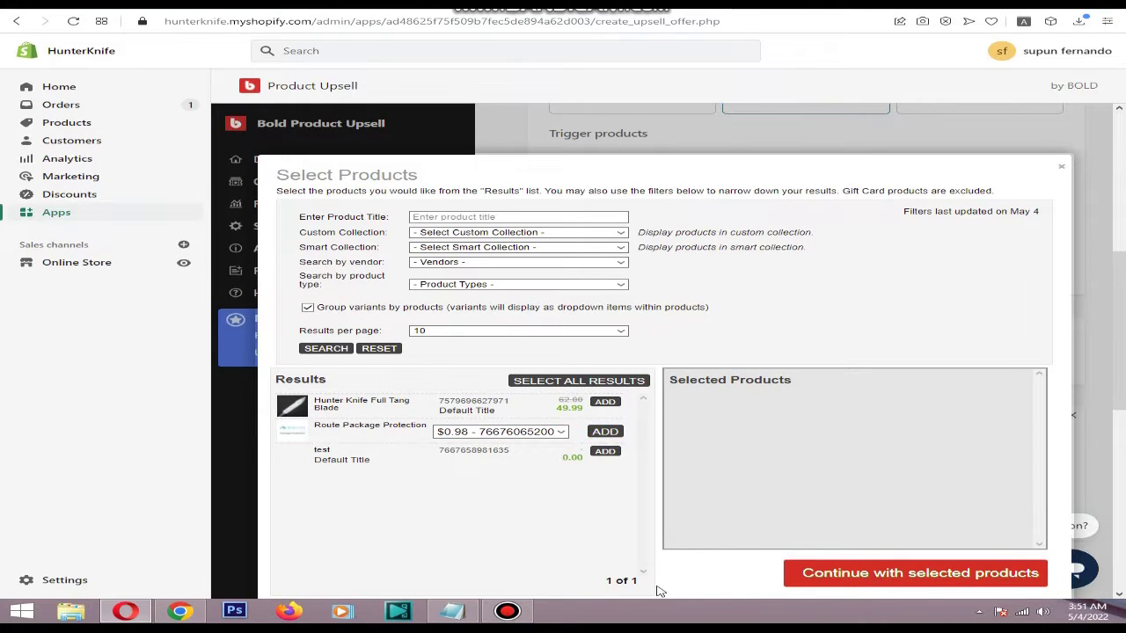
{"action": "left_click", "coordinate": [1061, 167]}
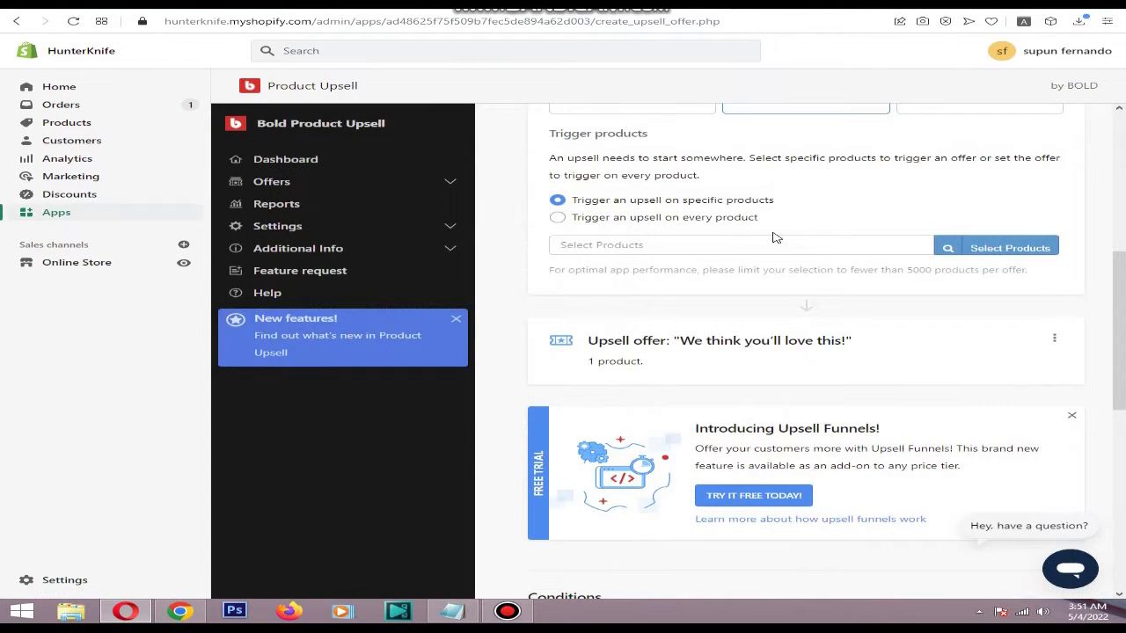
Expand the upsell offer section and examine its popup title, description and product list fields.
{"action": "scroll", "coordinate": [774, 237], "scroll_direction": "down", "scroll_amount": 3}
{"action": "left_click", "coordinate": [1056, 219]}
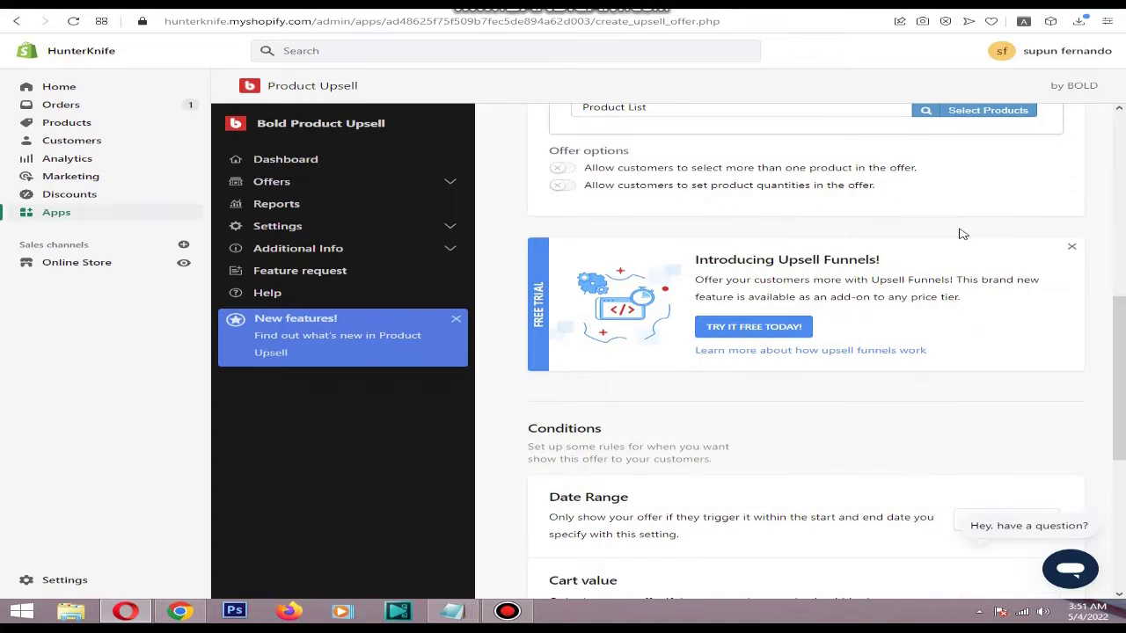
{"action": "scroll", "coordinate": [669, 202], "scroll_direction": "up", "scroll_amount": 2}
{"action": "left_click", "coordinate": [749, 201]}
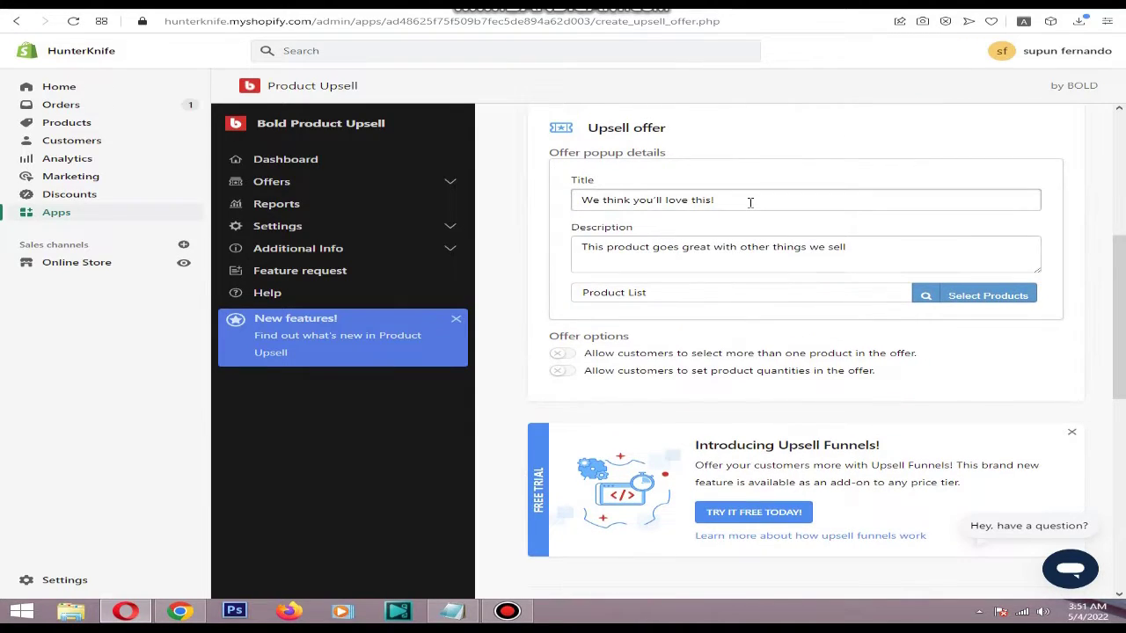
{"action": "scroll", "coordinate": [676, 167], "scroll_direction": "up", "scroll_amount": 1}
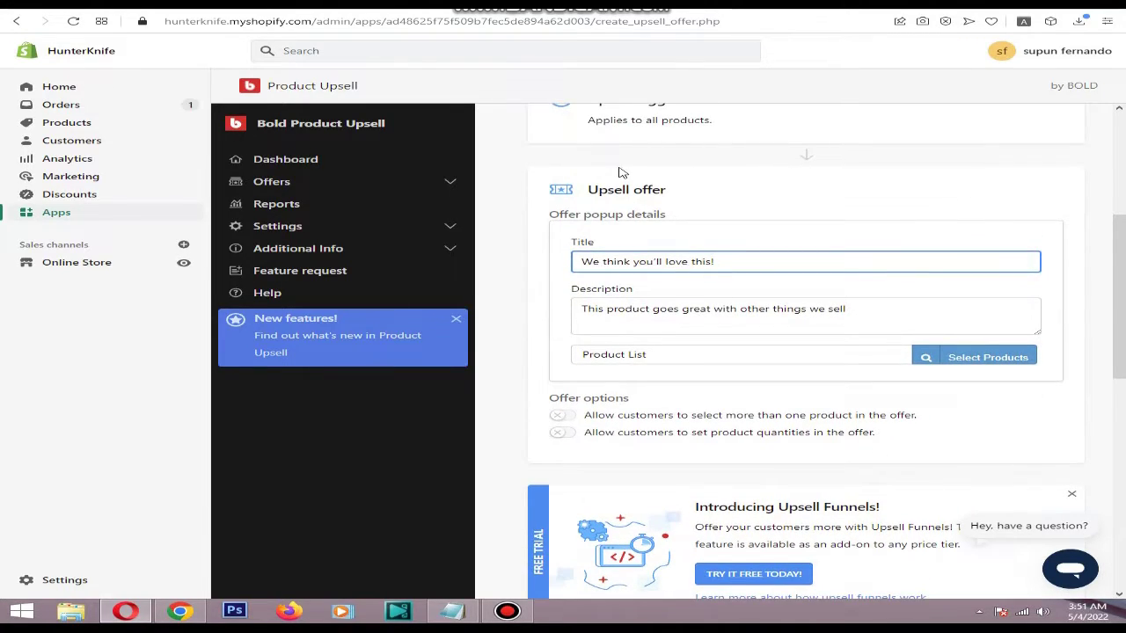
{"action": "left_click_drag", "start_coordinate": [741, 265], "coordinate": [647, 311]}
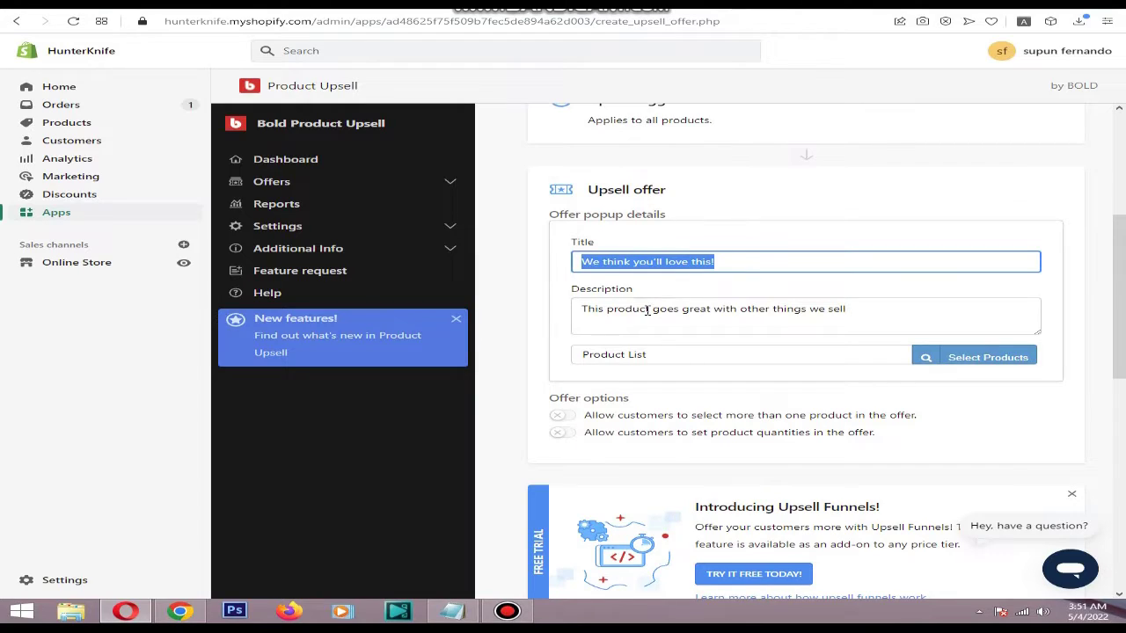
{"action": "left_click", "coordinate": [647, 310]}
{"action": "left_click", "coordinate": [716, 352]}
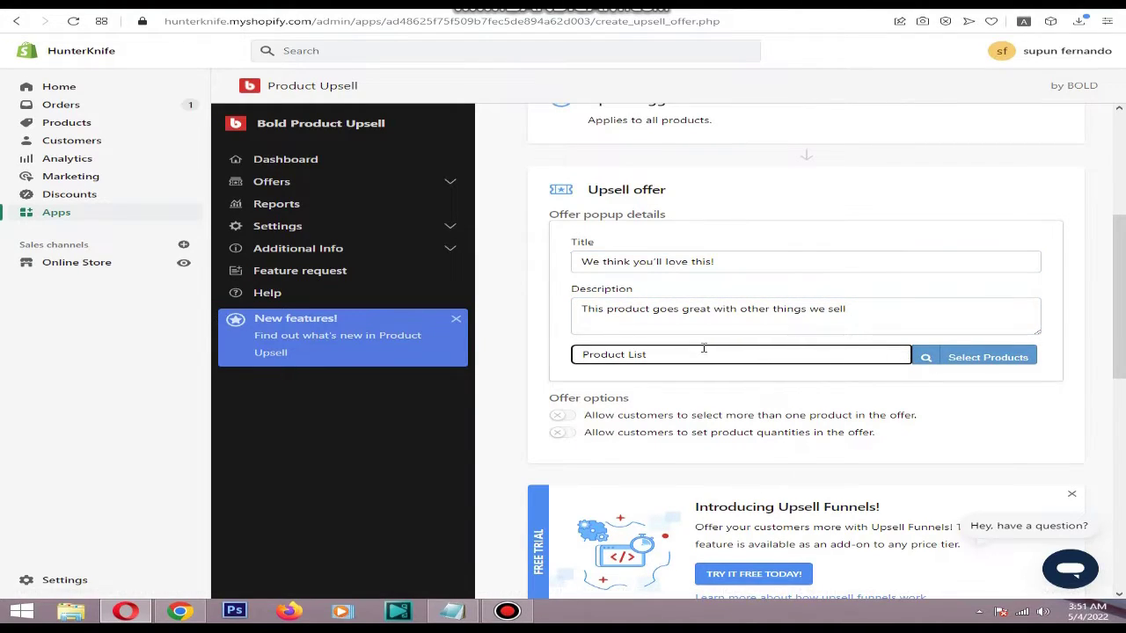
{"action": "left_click_drag", "start_coordinate": [701, 350], "coordinate": [804, 332]}
Add the test product to the offer's selected products alongside Route Package Protection and continue with the selection.
{"action": "left_click", "coordinate": [999, 359]}
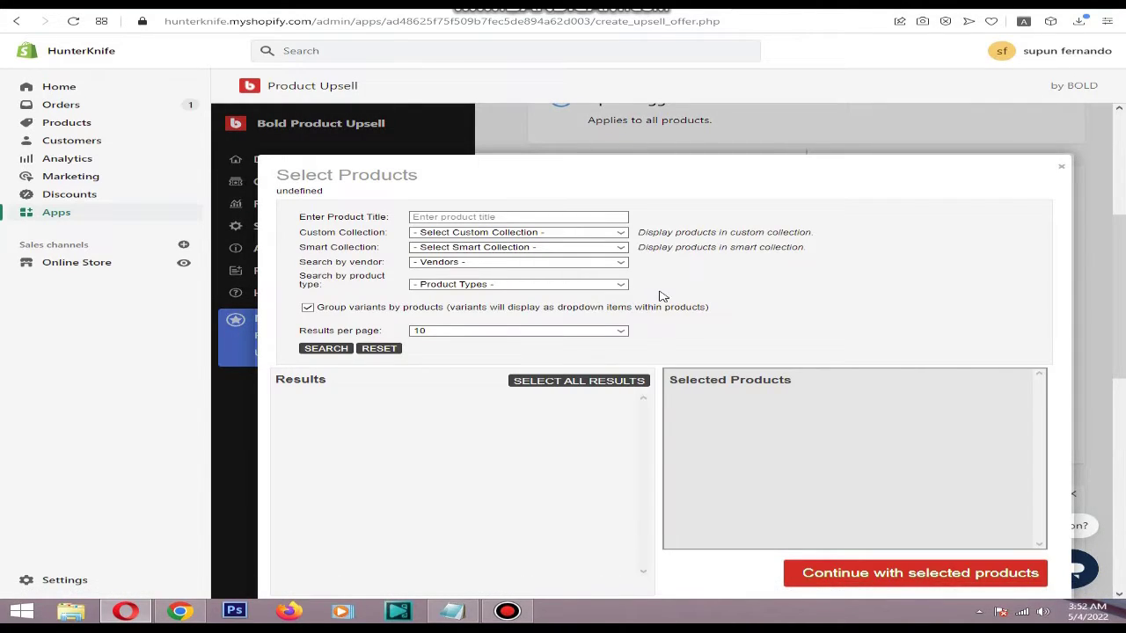
{"action": "scroll", "coordinate": [662, 296], "scroll_direction": "down", "scroll_amount": 2}
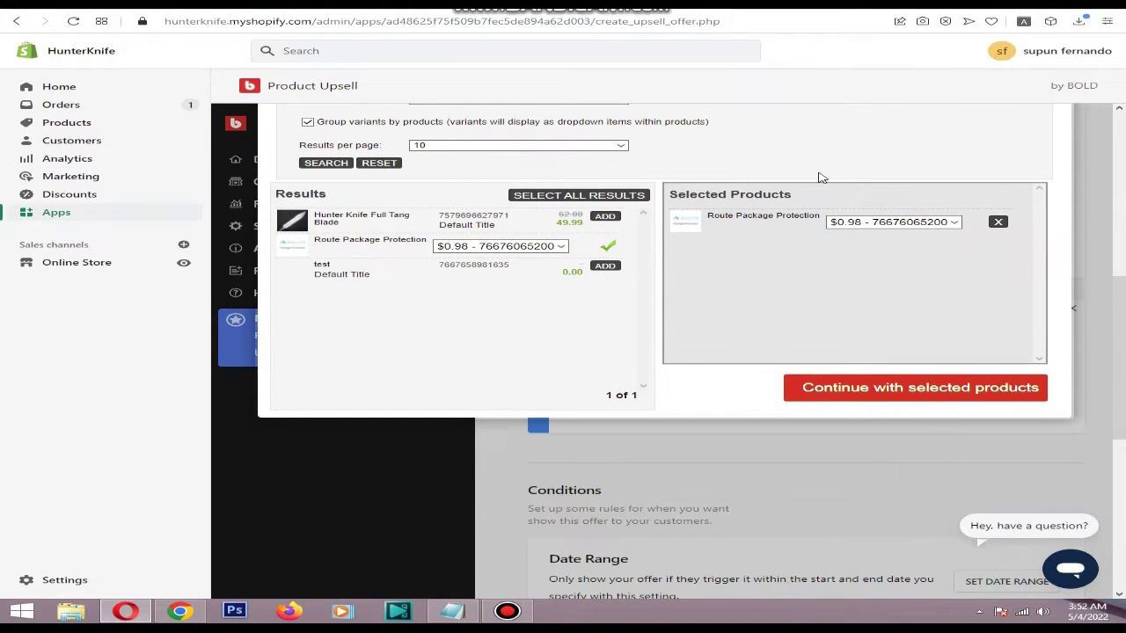
{"action": "scroll", "coordinate": [819, 237], "scroll_direction": "up", "scroll_amount": 2}
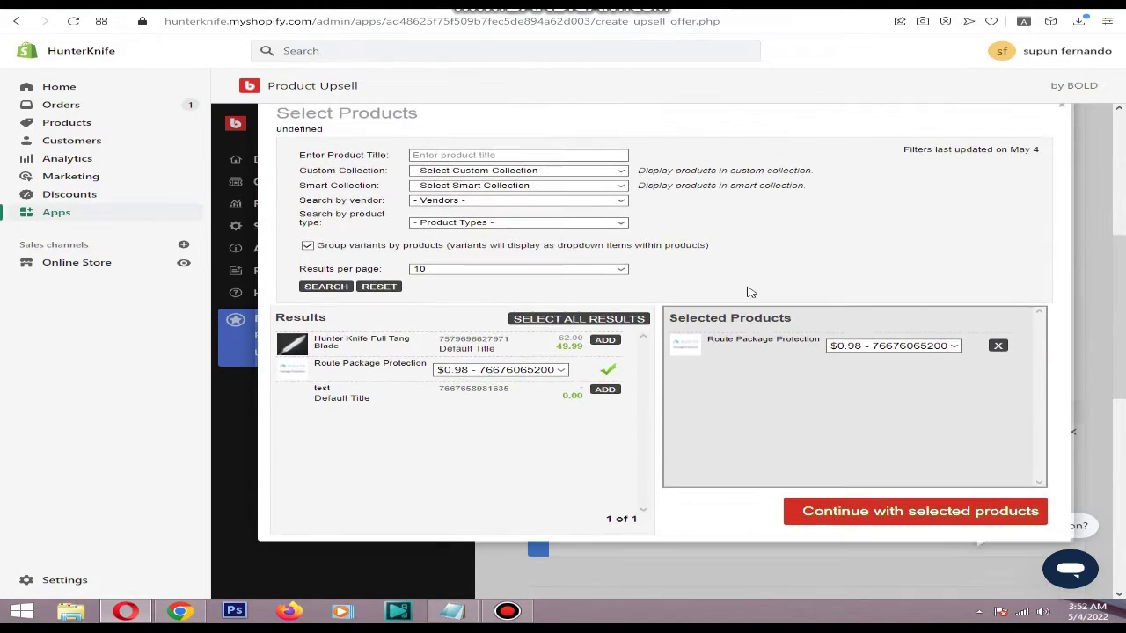
{"action": "left_click", "coordinate": [603, 390]}
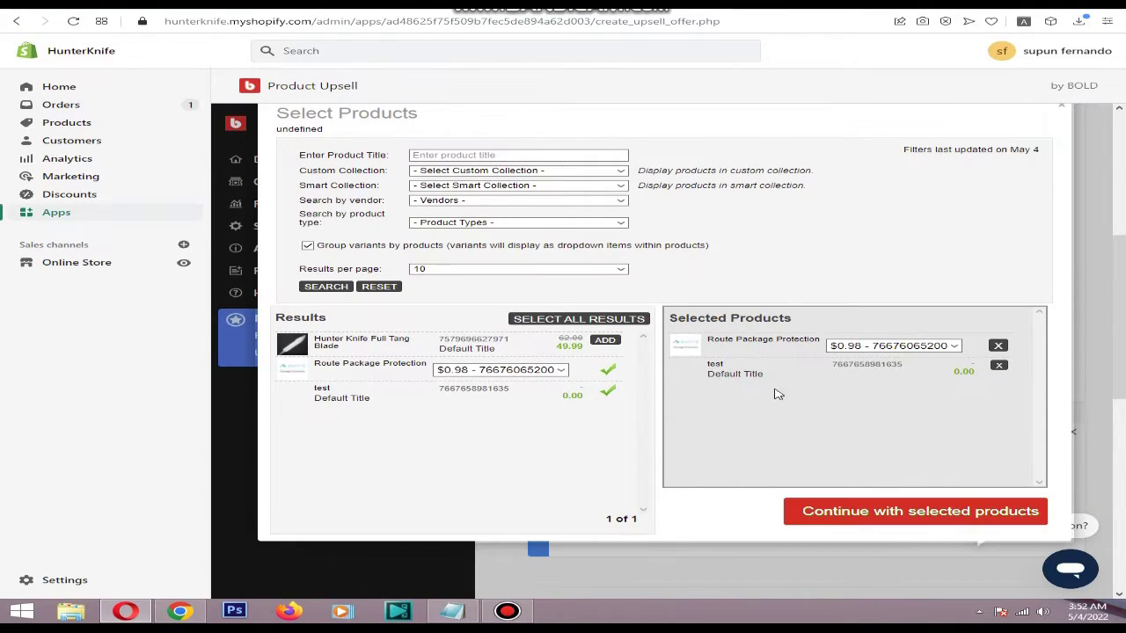
{"action": "left_click", "coordinate": [912, 517]}
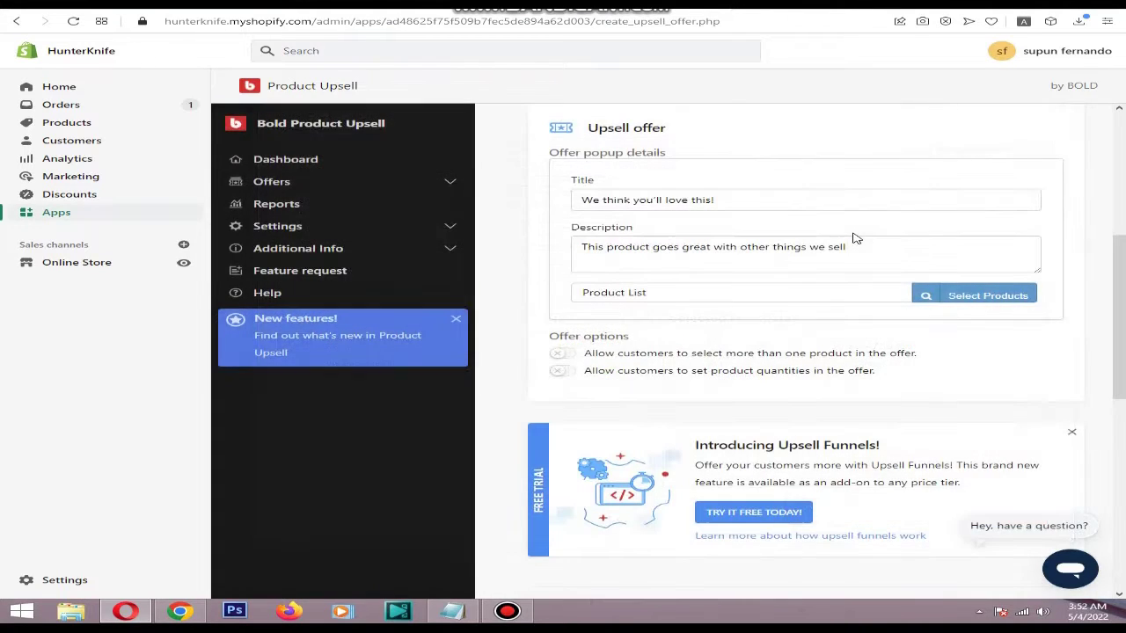
Review the offer's trigger and popup details and try to save the offer without any trigger products chosen.
{"action": "scroll", "coordinate": [818, 292], "scroll_direction": "up", "scroll_amount": 4}
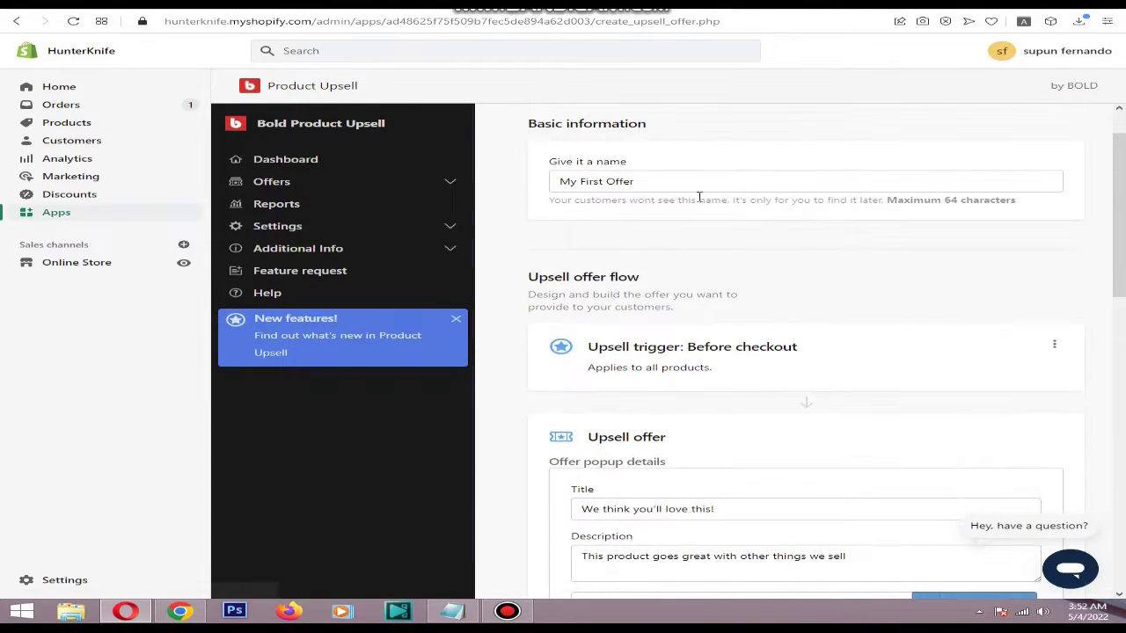
{"action": "scroll", "coordinate": [698, 337], "scroll_direction": "down", "scroll_amount": 3}
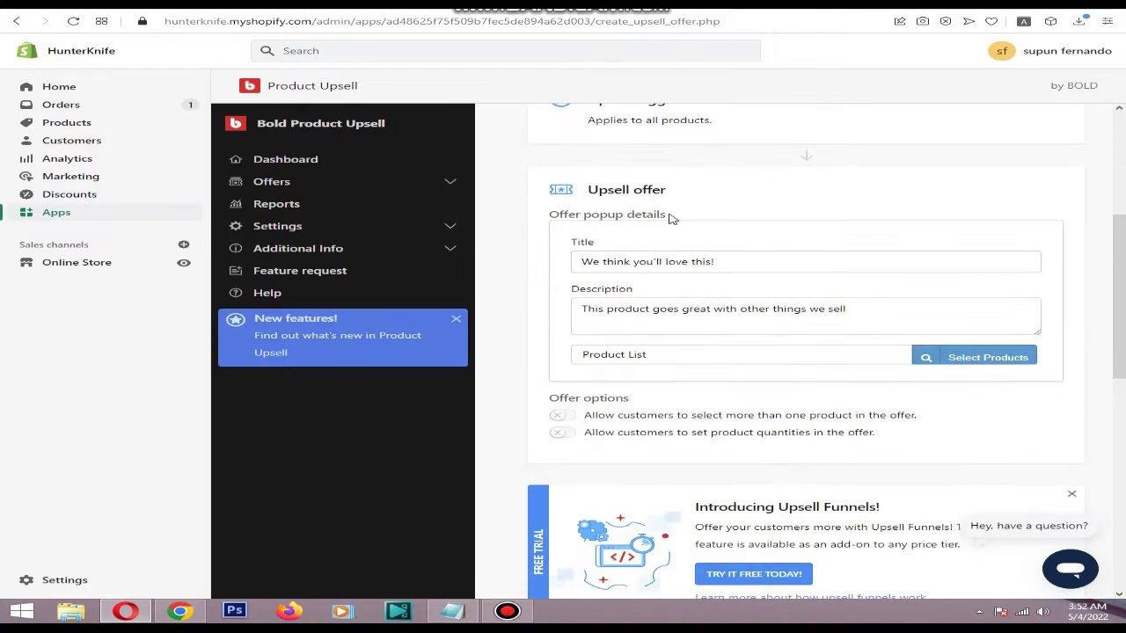
{"action": "scroll", "coordinate": [747, 237], "scroll_direction": "up", "scroll_amount": 3}
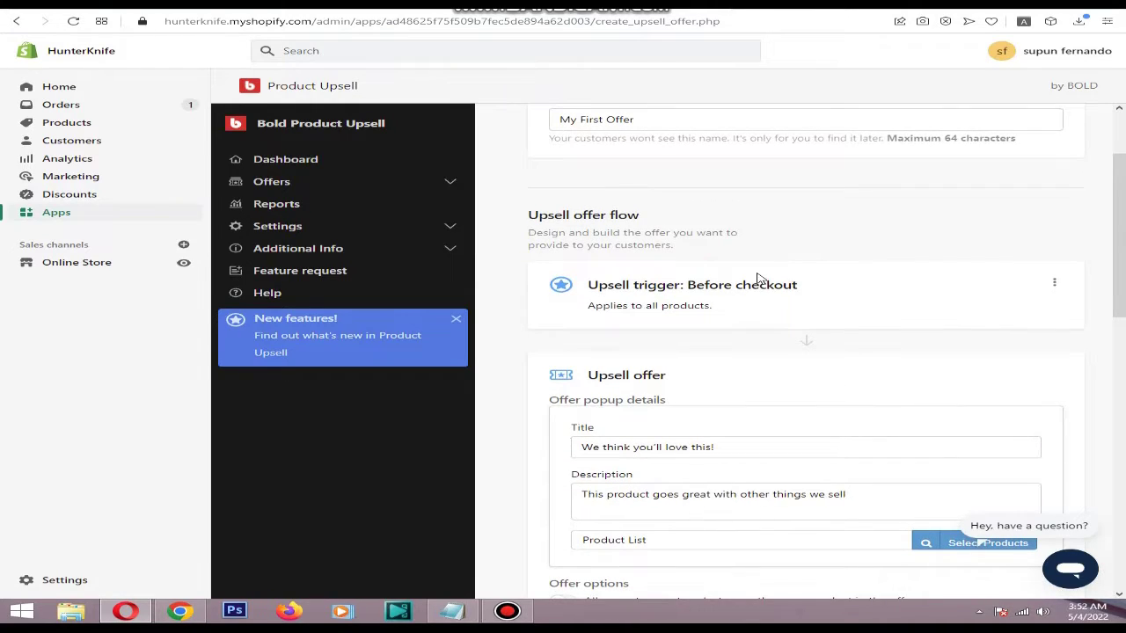
{"action": "scroll", "coordinate": [722, 282], "scroll_direction": "down", "scroll_amount": 3}
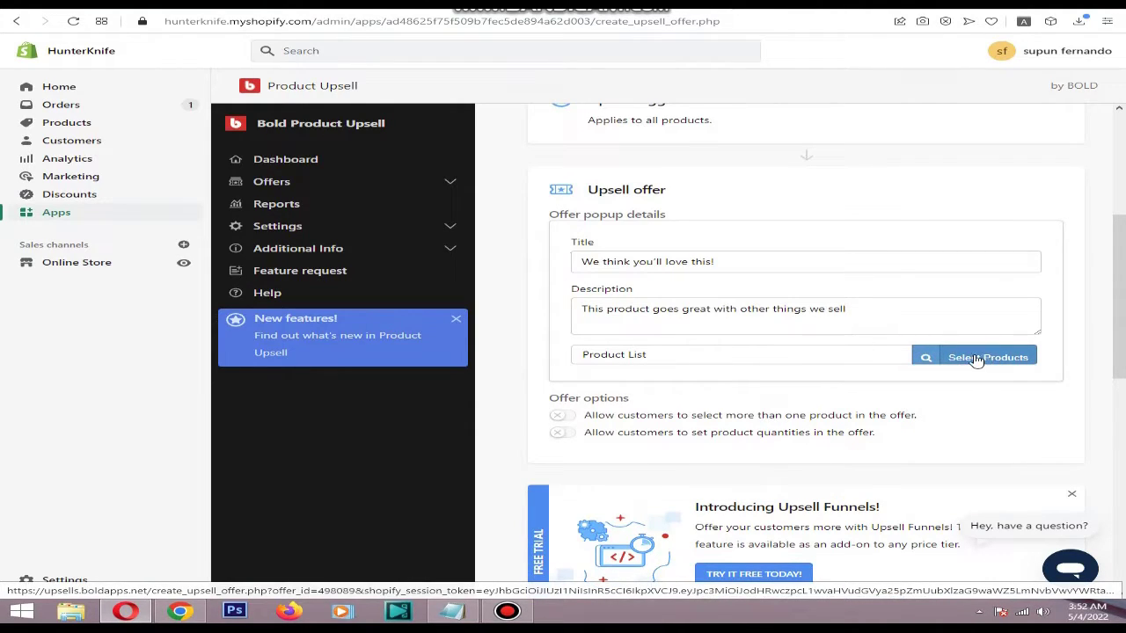
{"action": "scroll", "coordinate": [749, 319], "scroll_direction": "down", "scroll_amount": 10}
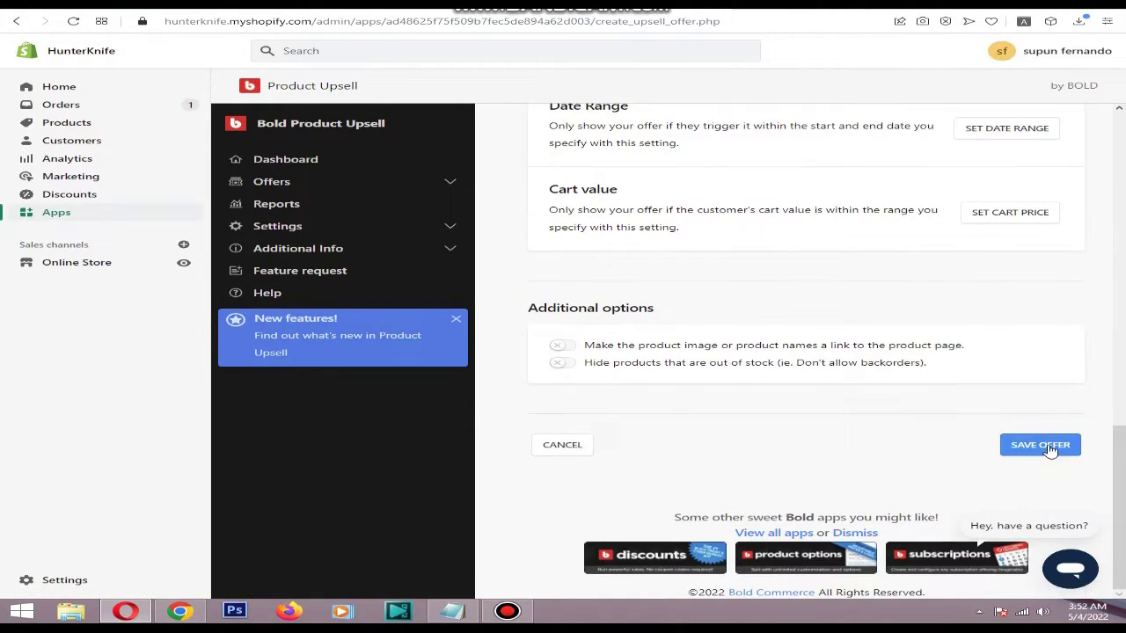
{"action": "scroll", "coordinate": [1050, 449], "scroll_direction": "up", "scroll_amount": 10}
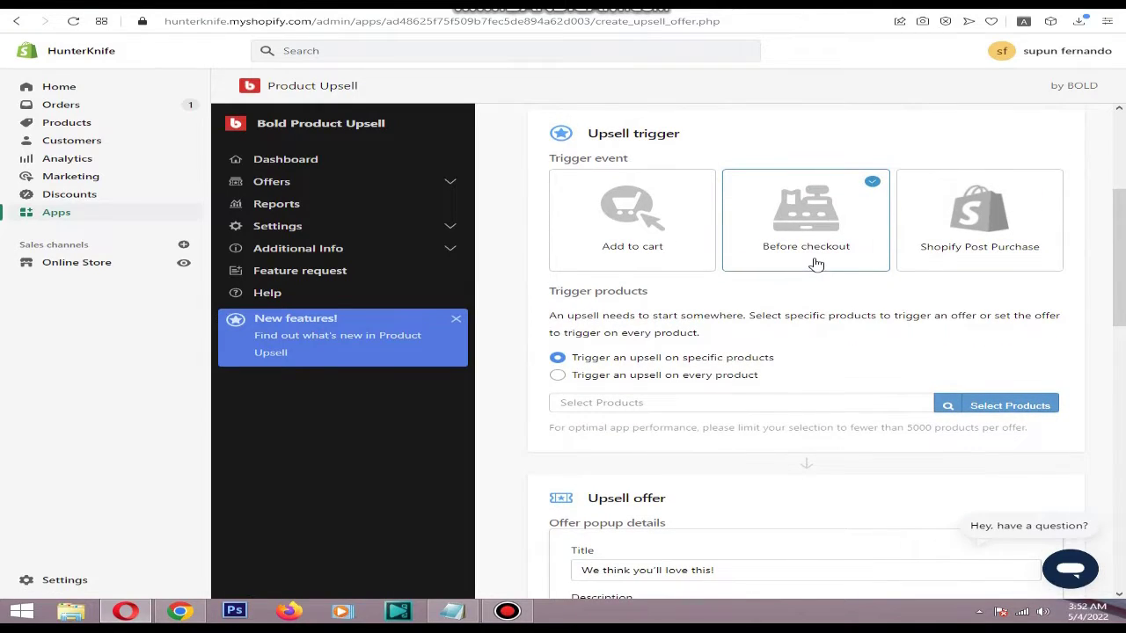
{"action": "scroll", "coordinate": [809, 246], "scroll_direction": "down", "scroll_amount": 10}
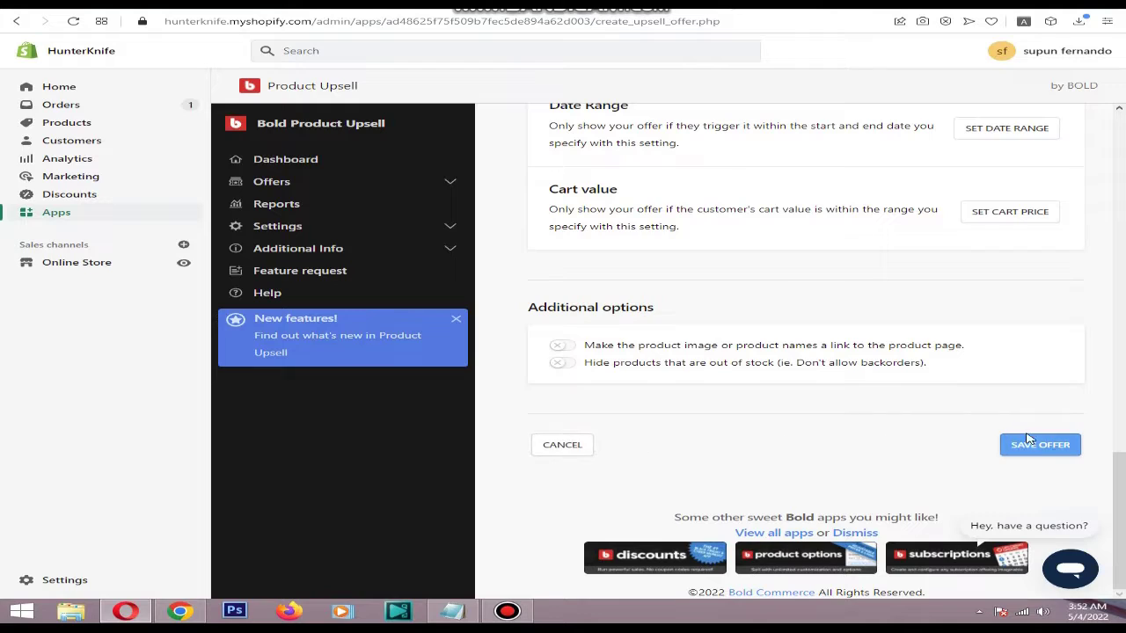
{"action": "scroll", "coordinate": [1052, 451], "scroll_direction": "up", "scroll_amount": 10}
{"action": "scroll", "coordinate": [1057, 456], "scroll_direction": "up", "scroll_amount": 2}
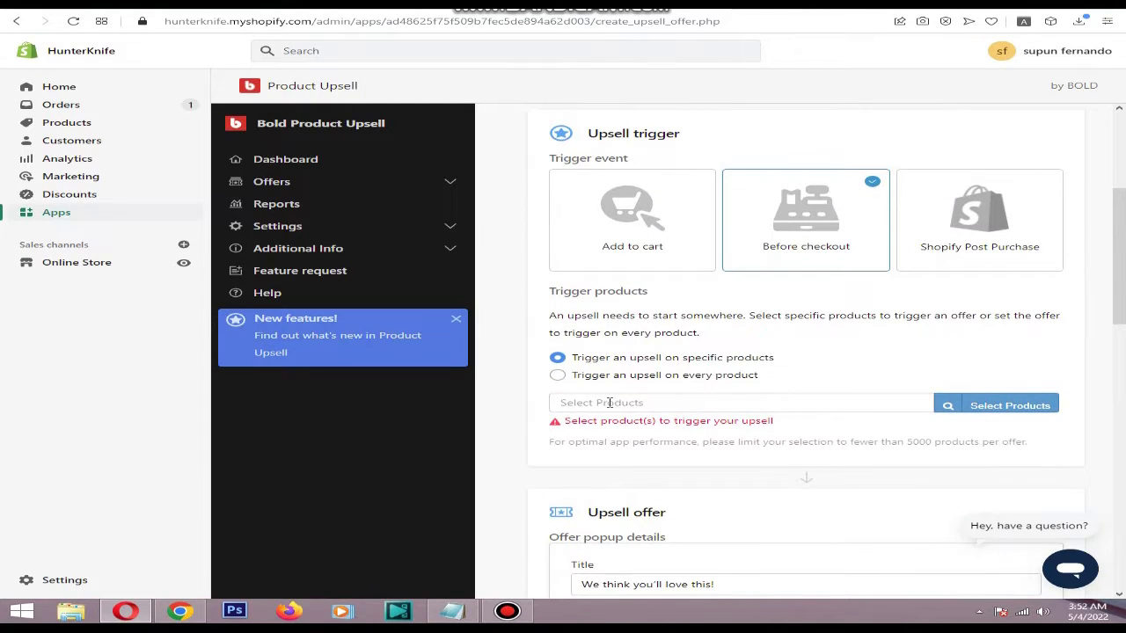
Set the offer to trigger an upsell on every product and save the offer.
{"action": "left_click", "coordinate": [558, 375]}
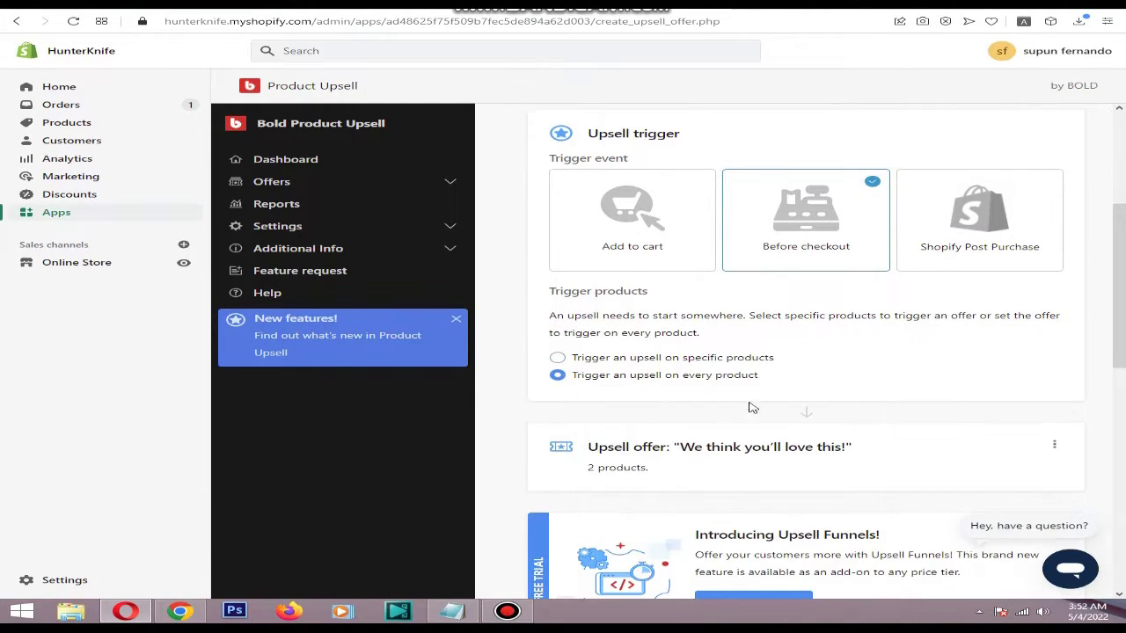
{"action": "scroll", "coordinate": [730, 364], "scroll_direction": "down", "scroll_amount": 1}
{"action": "scroll", "coordinate": [730, 364], "scroll_direction": "down", "scroll_amount": 10}
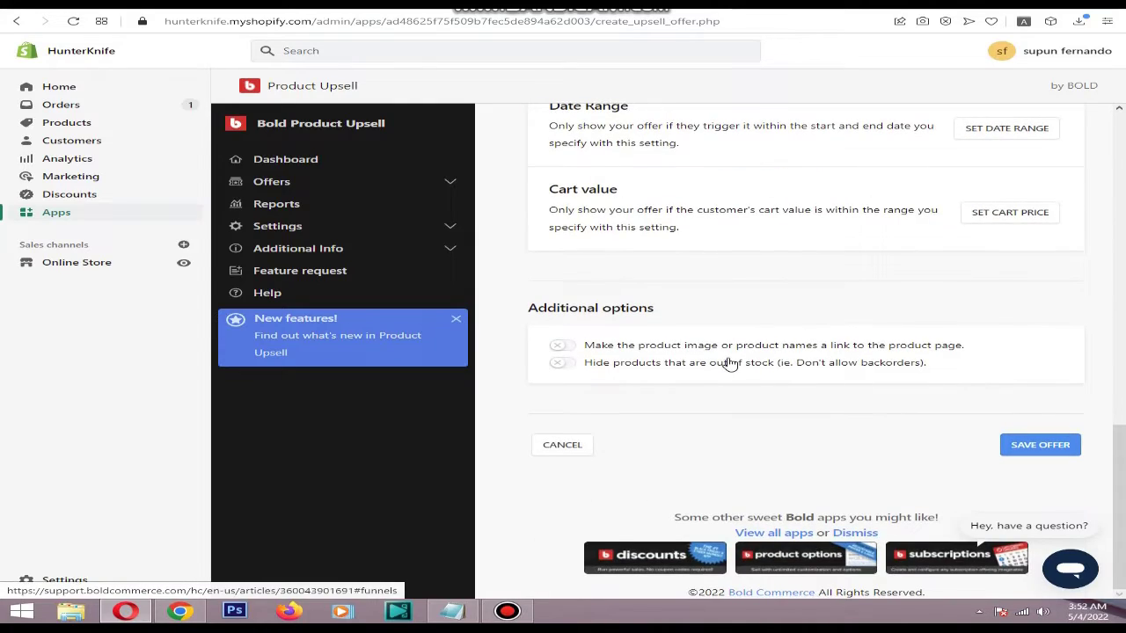
{"action": "left_click", "coordinate": [1038, 444]}
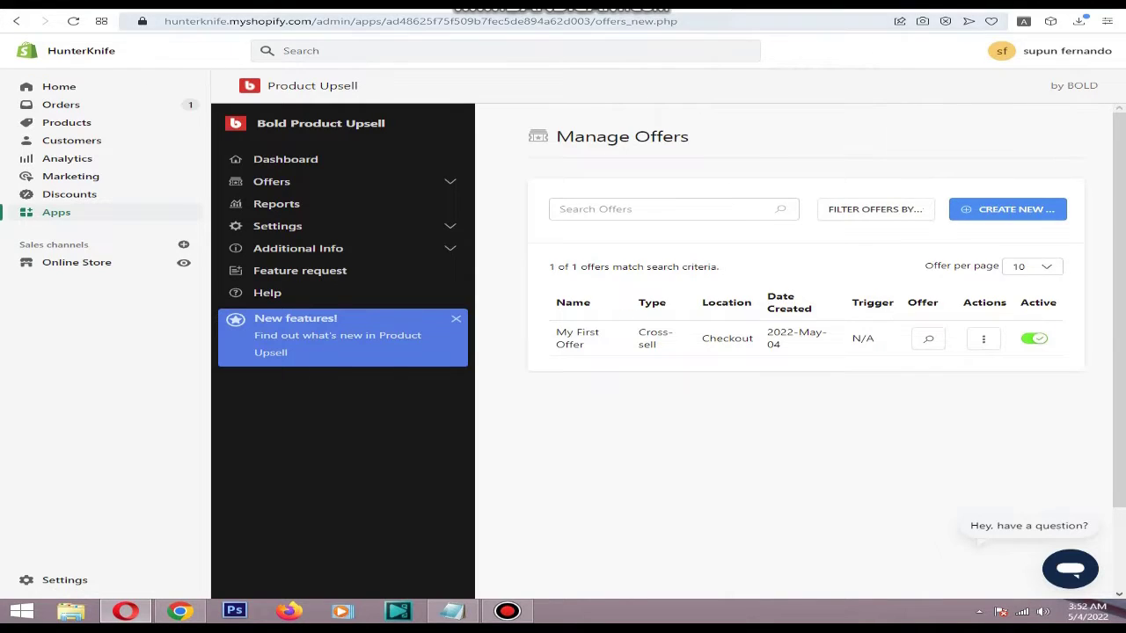
Switch to the Shopify App Store page and load the hunterknife.shop storefront in its place.
{"action": "left_click", "coordinate": [968, 5]}
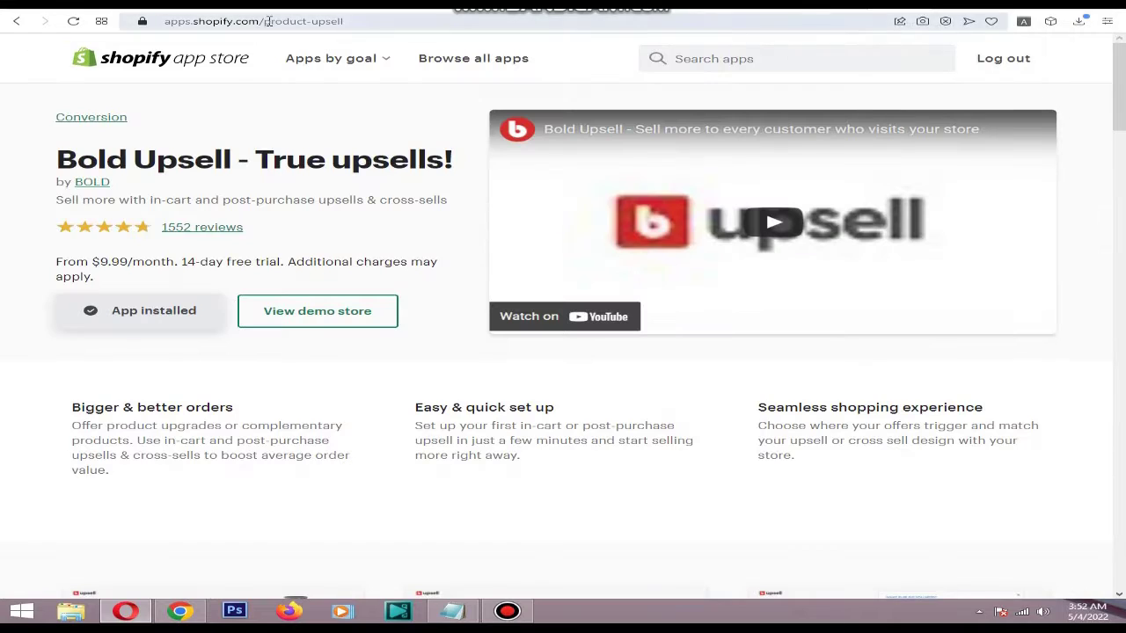
{"action": "left_click", "coordinate": [268, 25]}
{"action": "type", "text": "hunte"}
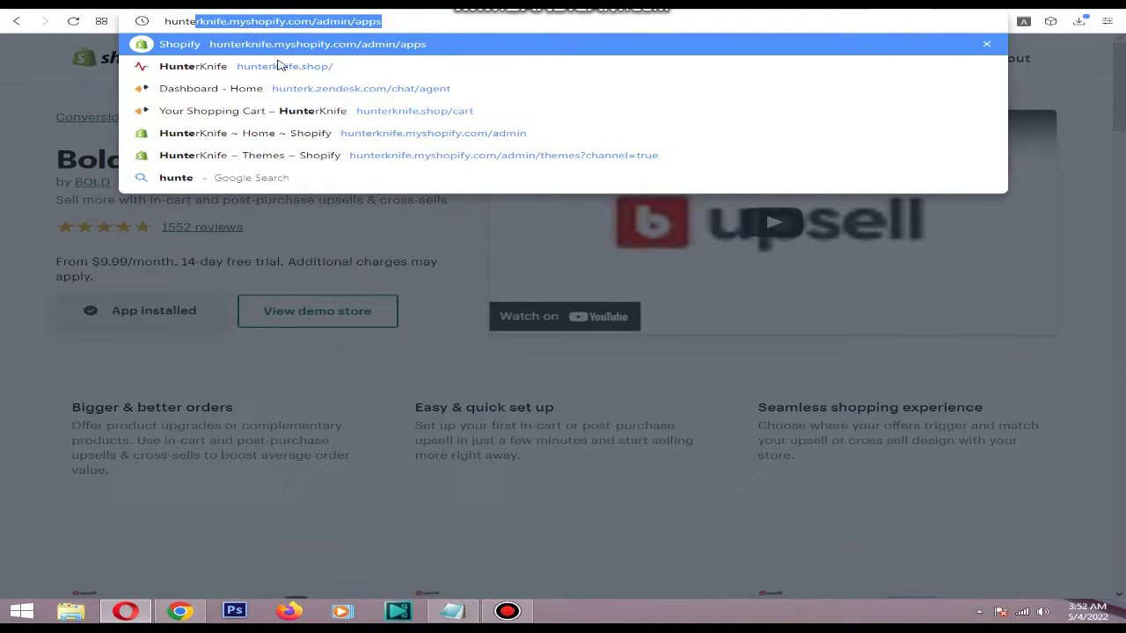
{"action": "left_click", "coordinate": [278, 66]}
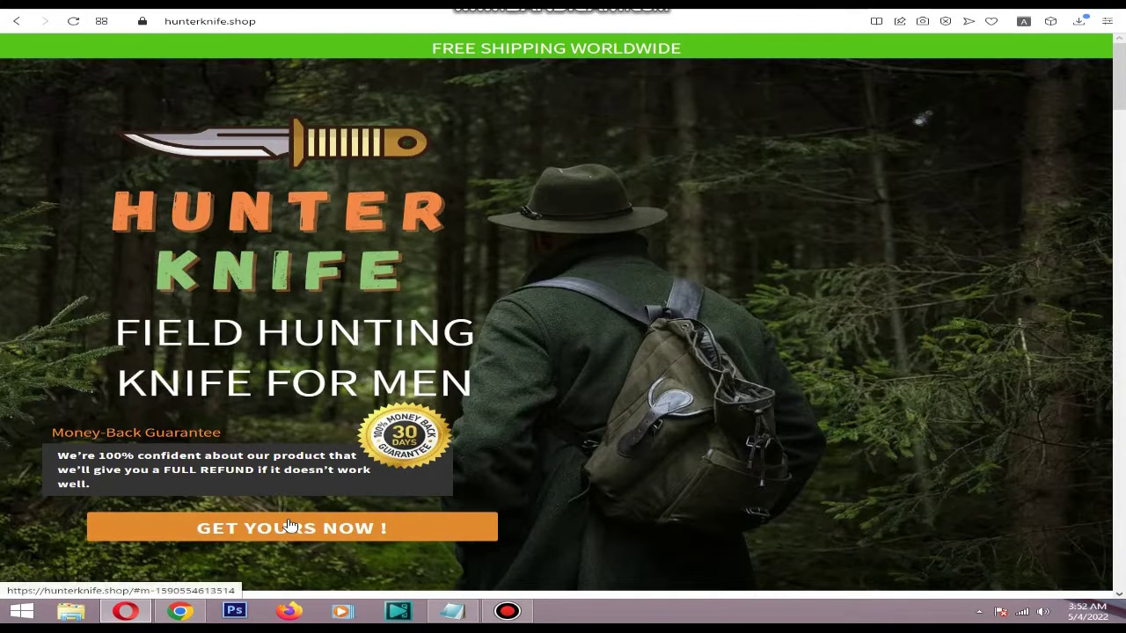
Add the Hunter Knife Full Tang Blade to the cart and start checkout to view the updated upsell popup.
{"action": "scroll", "coordinate": [615, 173], "scroll_direction": "down", "scroll_amount": 20}
{"action": "scroll", "coordinate": [615, 172], "scroll_direction": "down", "scroll_amount": 5}
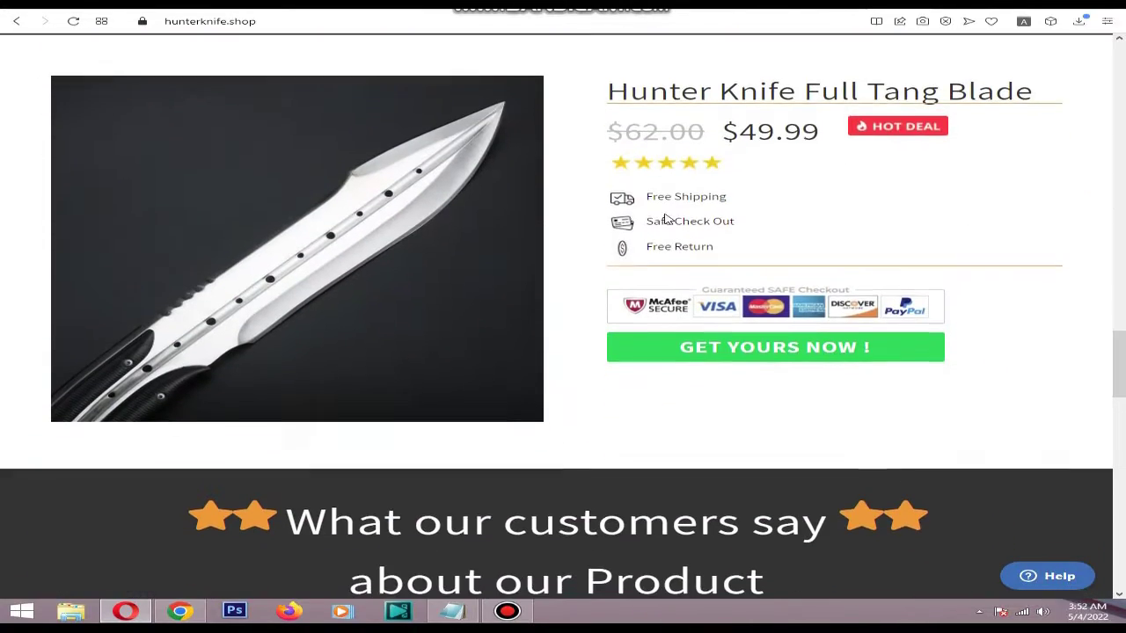
{"action": "left_click", "coordinate": [764, 350]}
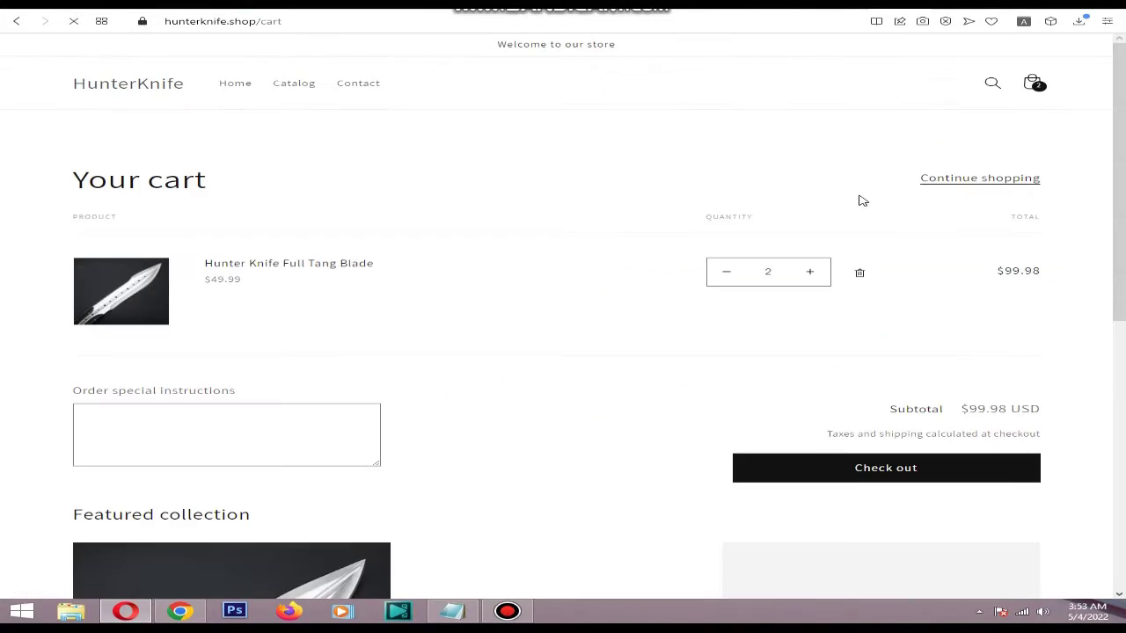
{"action": "left_click", "coordinate": [912, 474]}
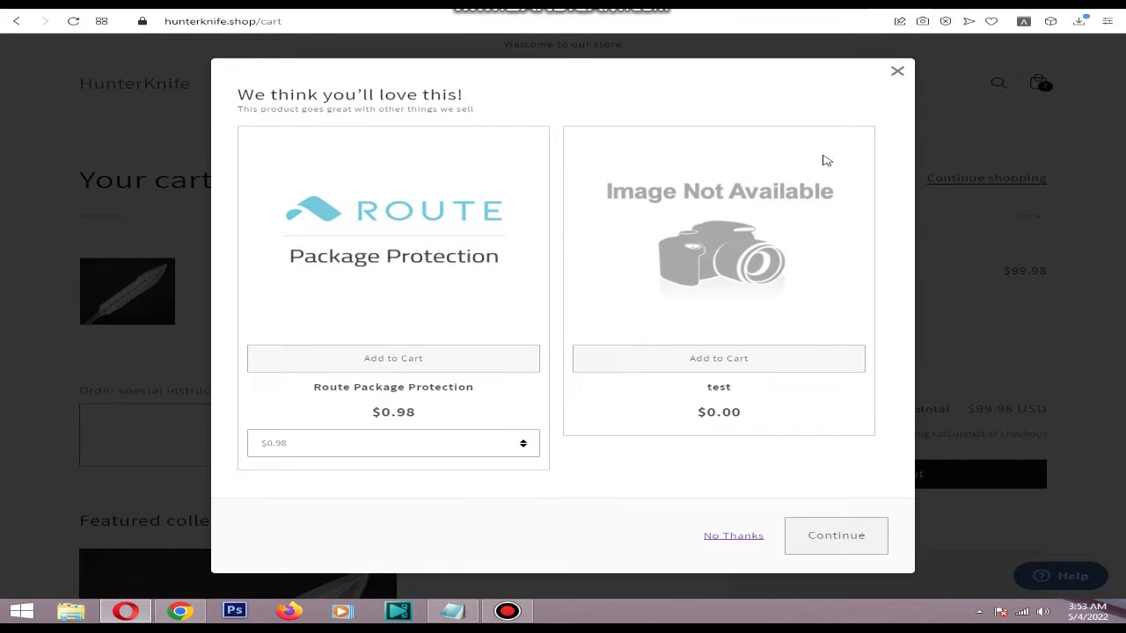
Switch back to the Product Upsell admin page and open the upsell offer section of My First Offer for editing.
{"action": "key", "text": "ctrl+Tab"}
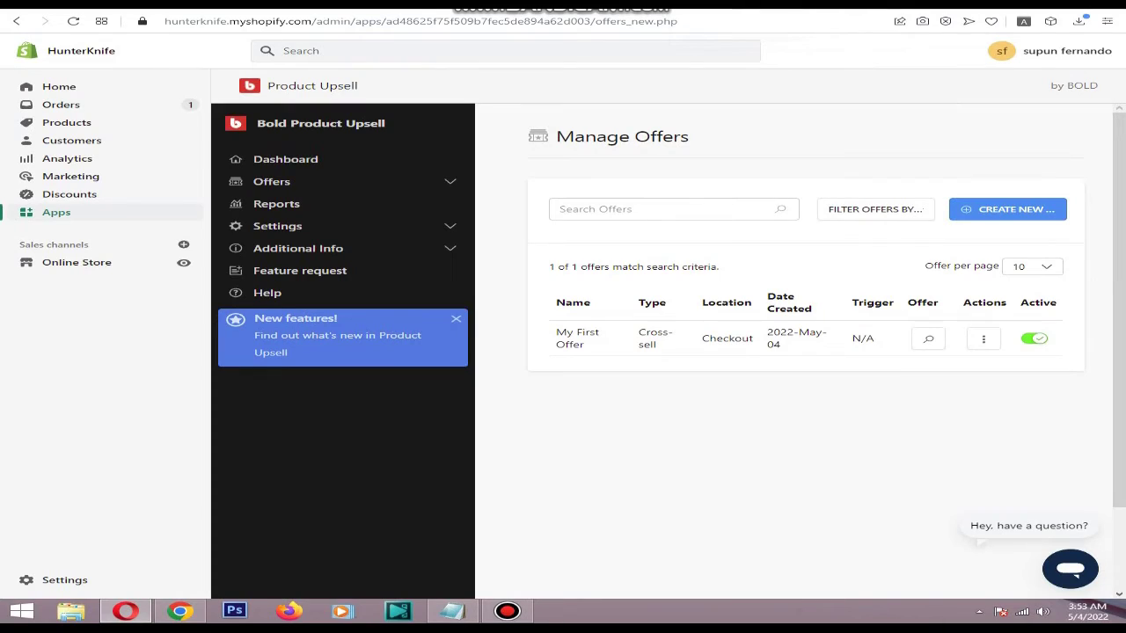
{"action": "left_click", "coordinate": [992, 340]}
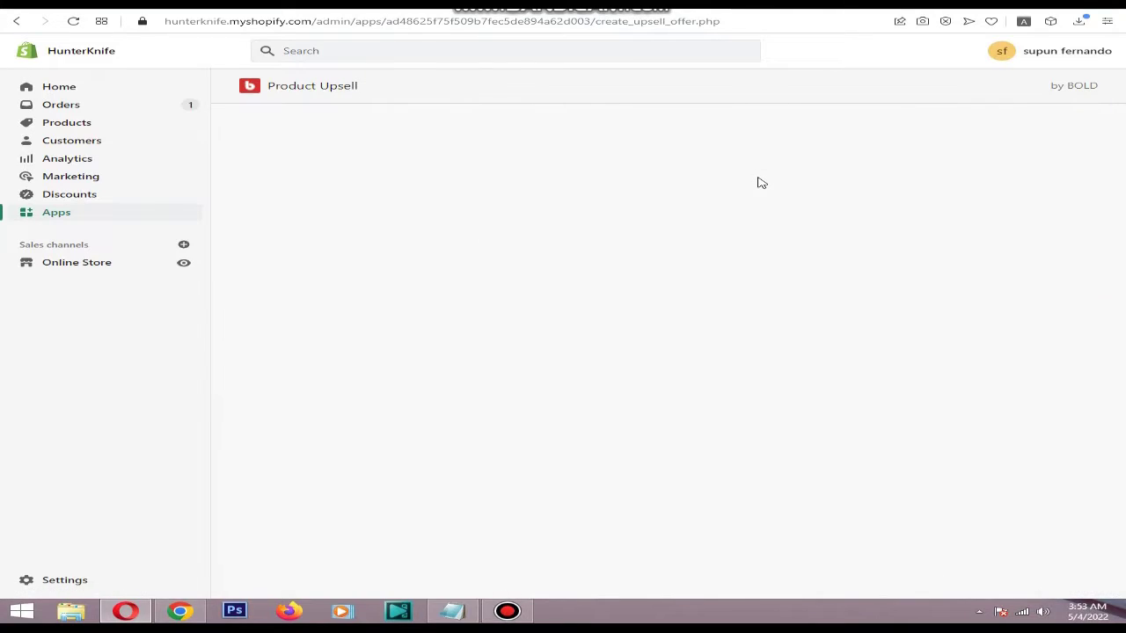
{"action": "scroll", "coordinate": [759, 182], "scroll_direction": "down", "scroll_amount": 5}
{"action": "left_click", "coordinate": [719, 210]}
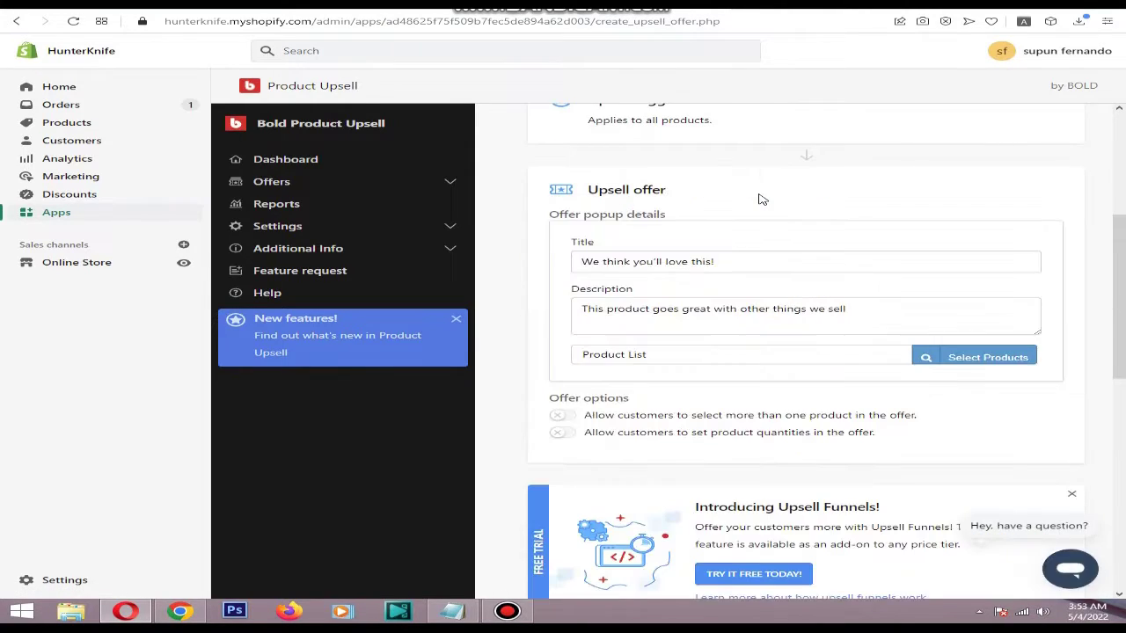
Review the products selected for the offer popup and close the product selection without changing it.
{"action": "scroll", "coordinate": [759, 197], "scroll_direction": "down", "scroll_amount": 3}
{"action": "left_click", "coordinate": [984, 234]}
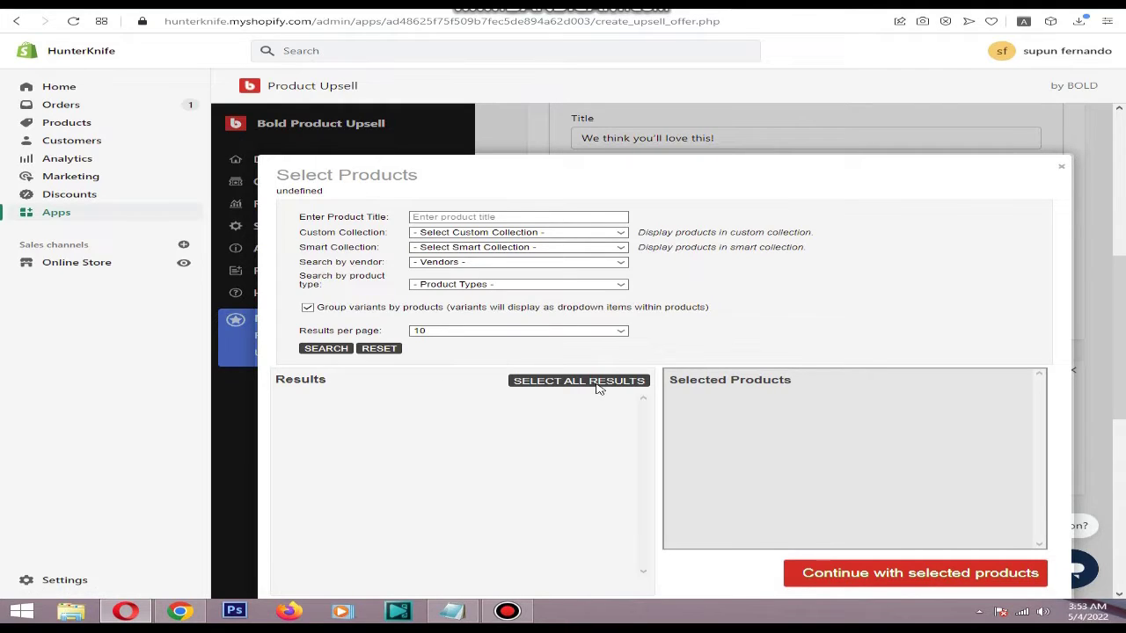
{"action": "scroll", "coordinate": [605, 388], "scroll_direction": "down", "scroll_amount": 2}
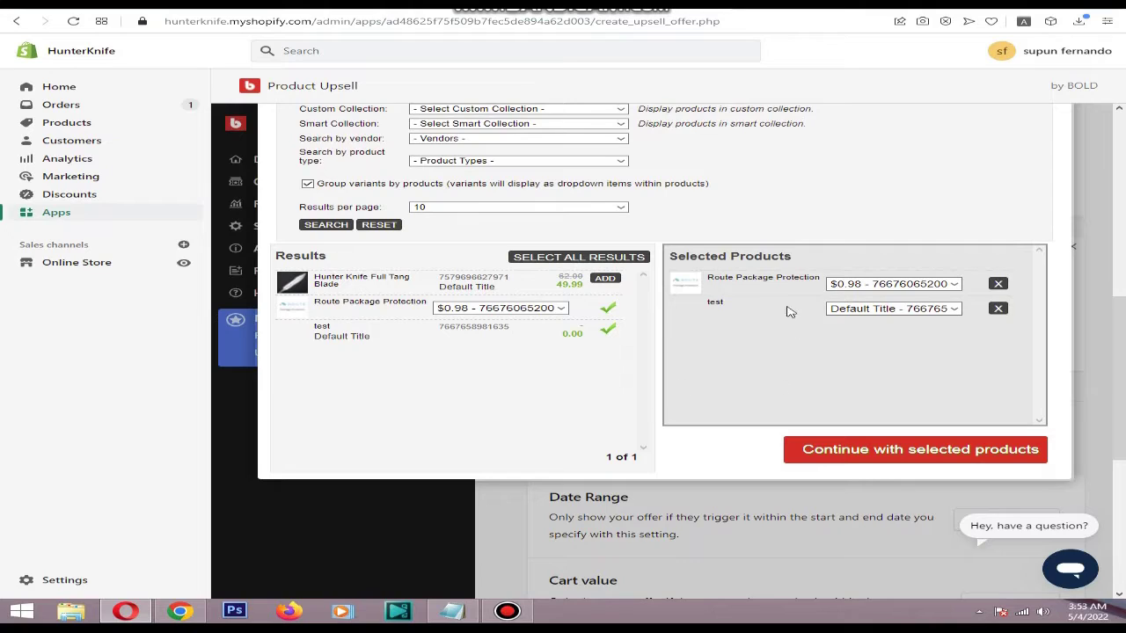
{"action": "scroll", "coordinate": [789, 292], "scroll_direction": "up", "scroll_amount": 3}
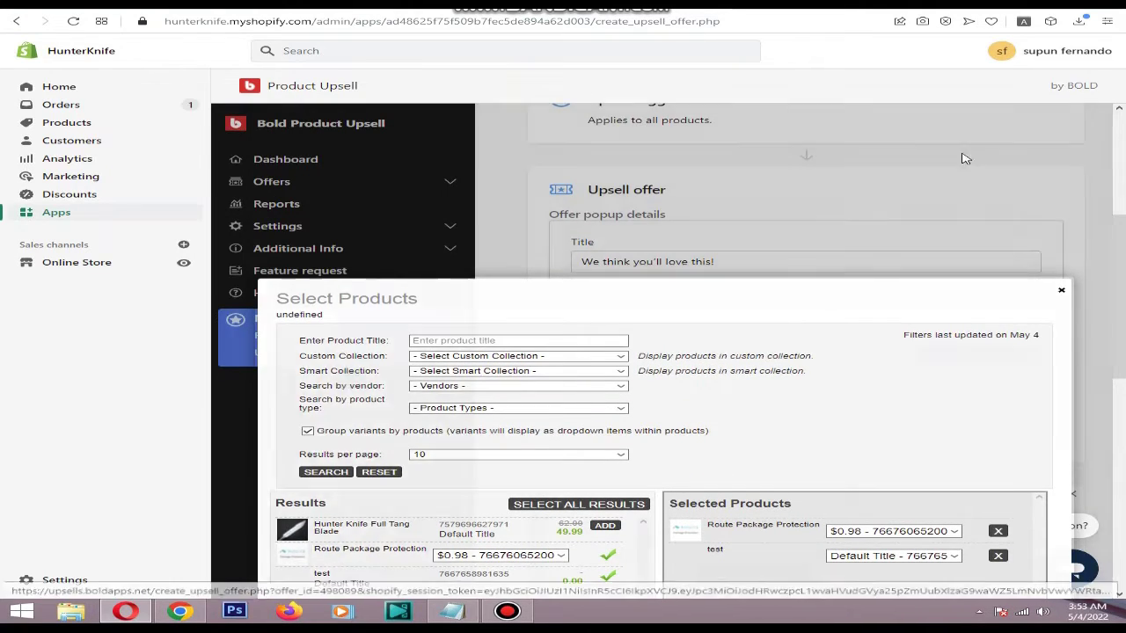
{"action": "left_click", "coordinate": [1061, 291]}
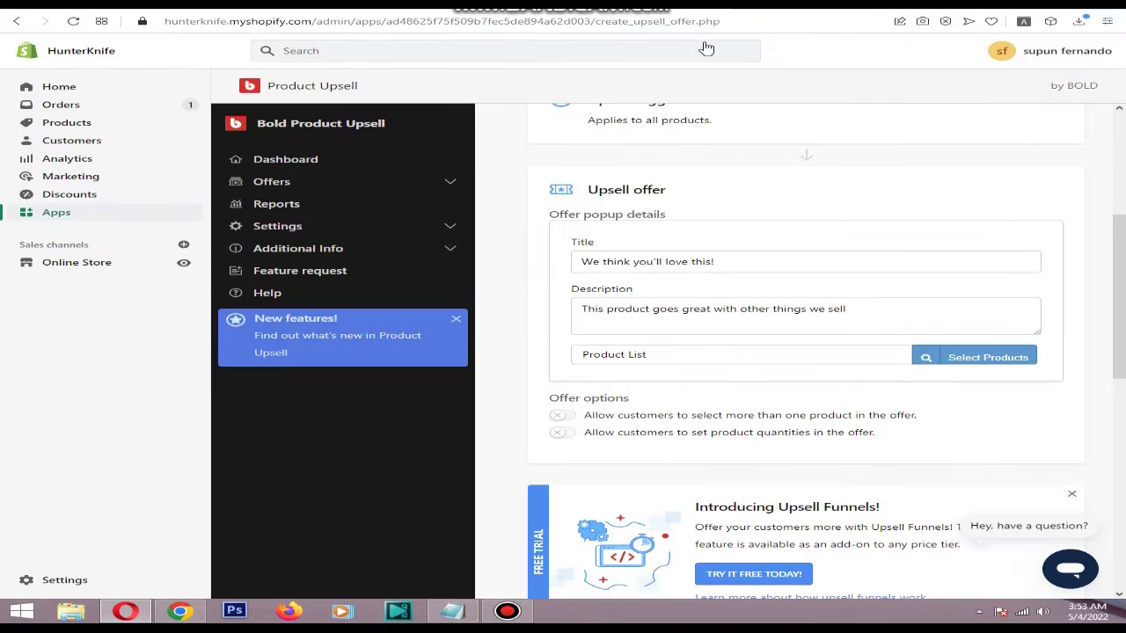
Expand the offer's before-checkout trigger and examine its trigger event, trigger products, conditions and additional options.
{"action": "scroll", "coordinate": [840, 352], "scroll_direction": "up", "scroll_amount": 5}
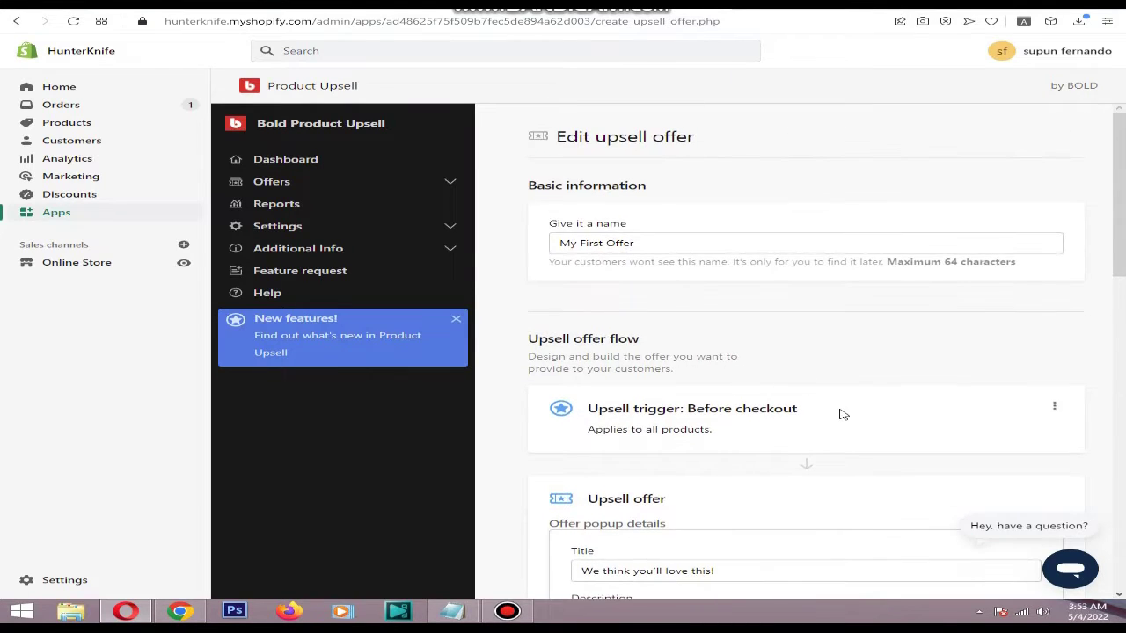
{"action": "left_click", "coordinate": [1055, 408]}
{"action": "scroll", "coordinate": [967, 369], "scroll_direction": "down", "scroll_amount": 5}
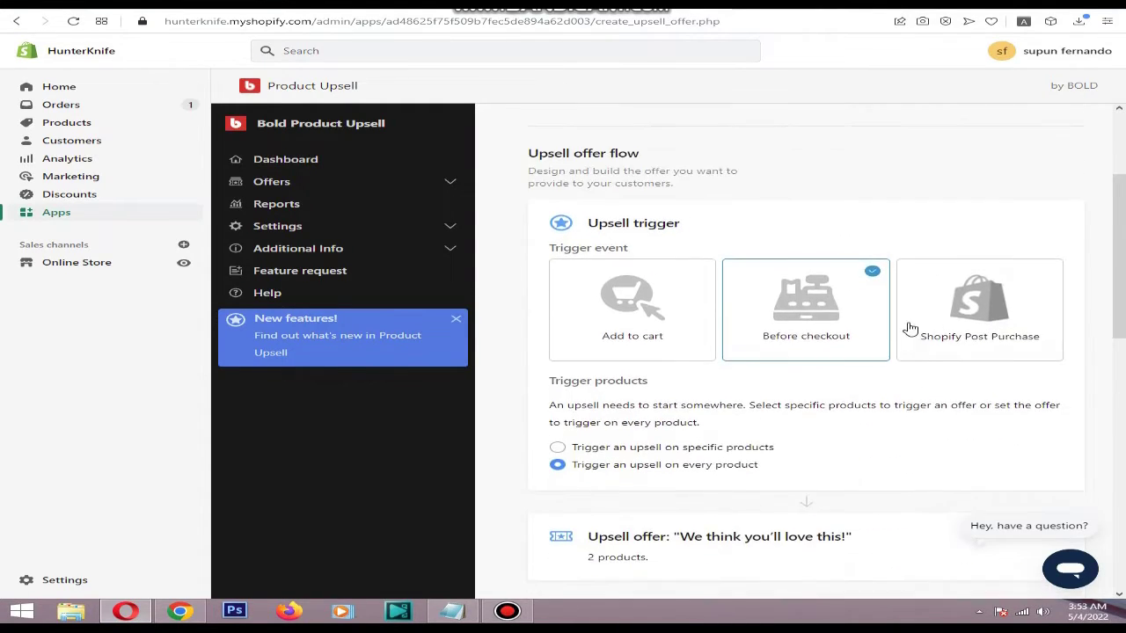
{"action": "scroll", "coordinate": [910, 196], "scroll_direction": "up", "scroll_amount": 2}
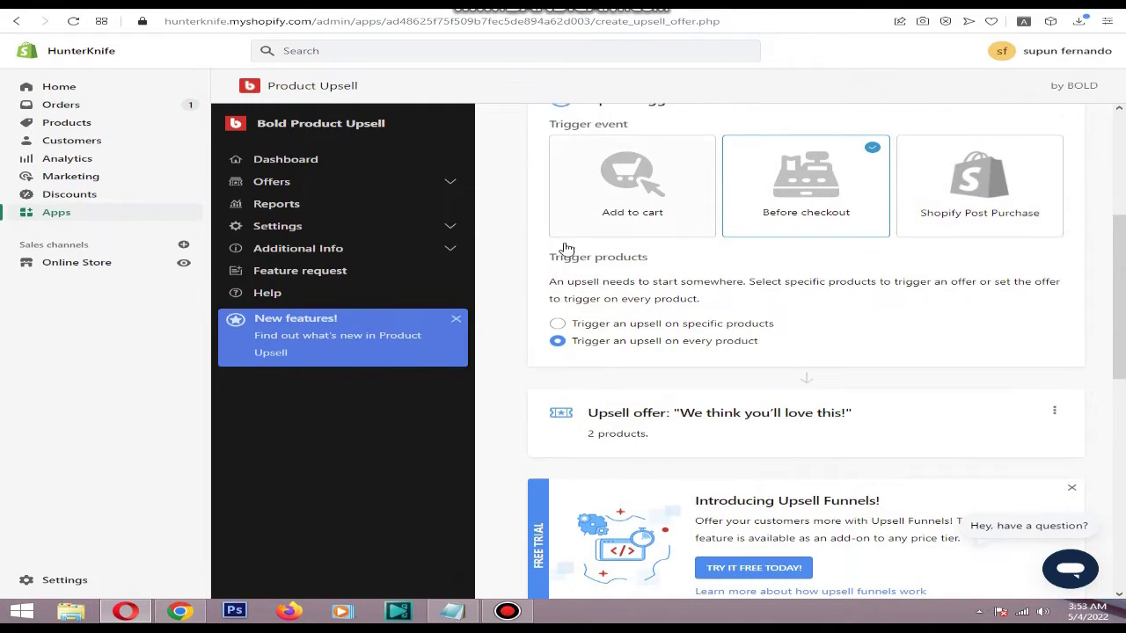
{"action": "scroll", "coordinate": [552, 262], "scroll_direction": "up", "scroll_amount": 2}
{"action": "scroll", "coordinate": [552, 262], "scroll_direction": "down", "scroll_amount": 3}
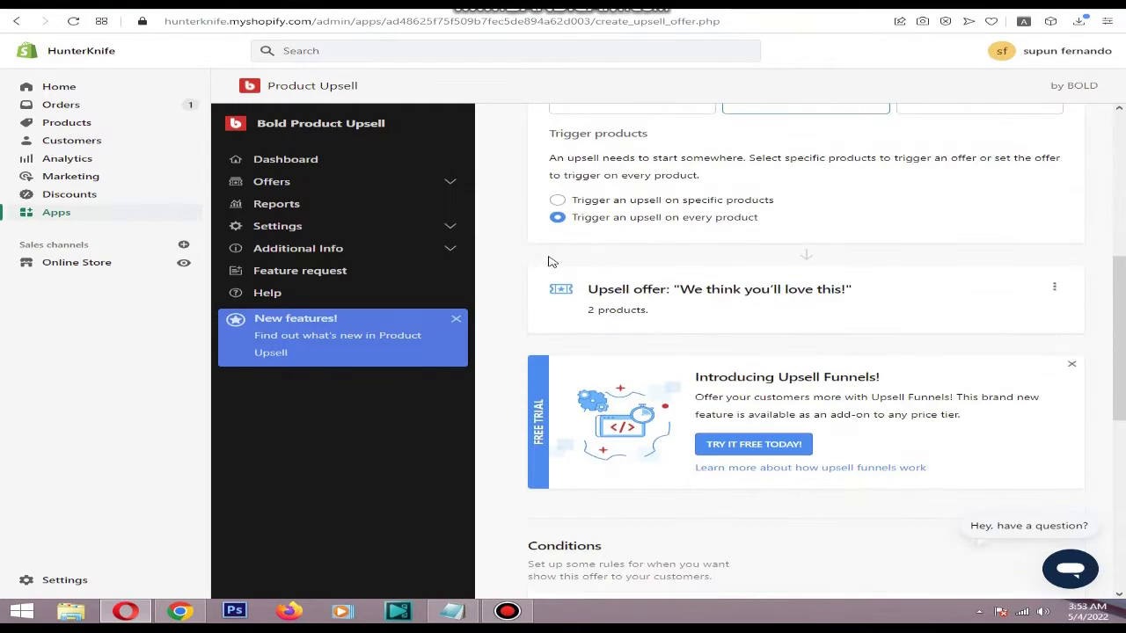
{"action": "scroll", "coordinate": [552, 261], "scroll_direction": "down", "scroll_amount": 1}
{"action": "scroll", "coordinate": [551, 262], "scroll_direction": "down", "scroll_amount": 4}
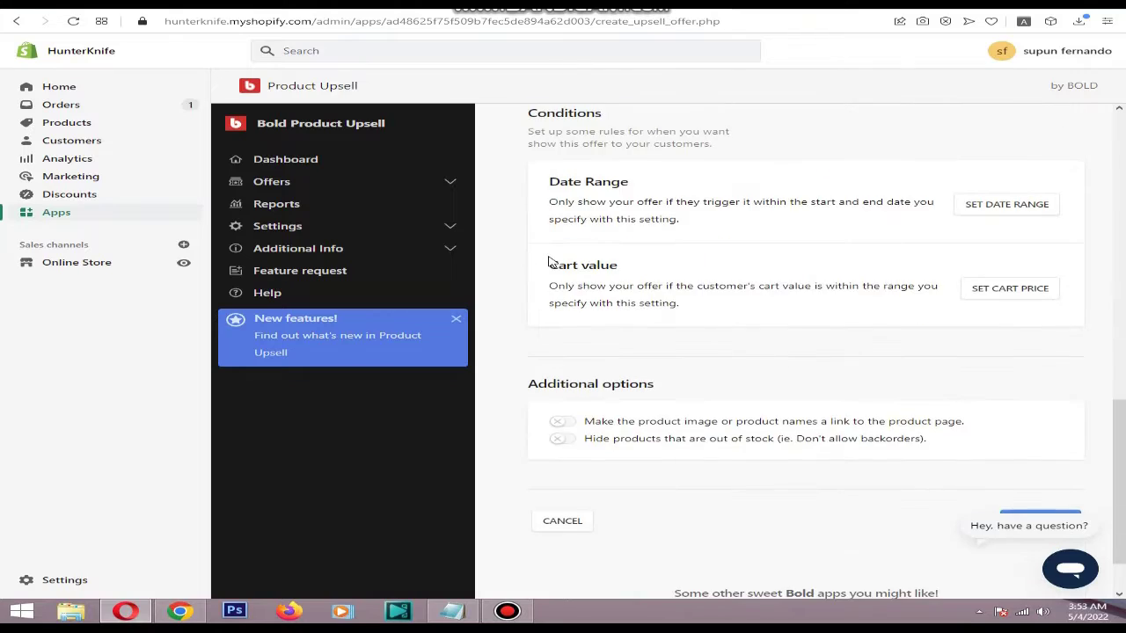
{"action": "scroll", "coordinate": [551, 261], "scroll_direction": "up", "scroll_amount": 5}
{"action": "scroll", "coordinate": [551, 261], "scroll_direction": "up", "scroll_amount": 5}
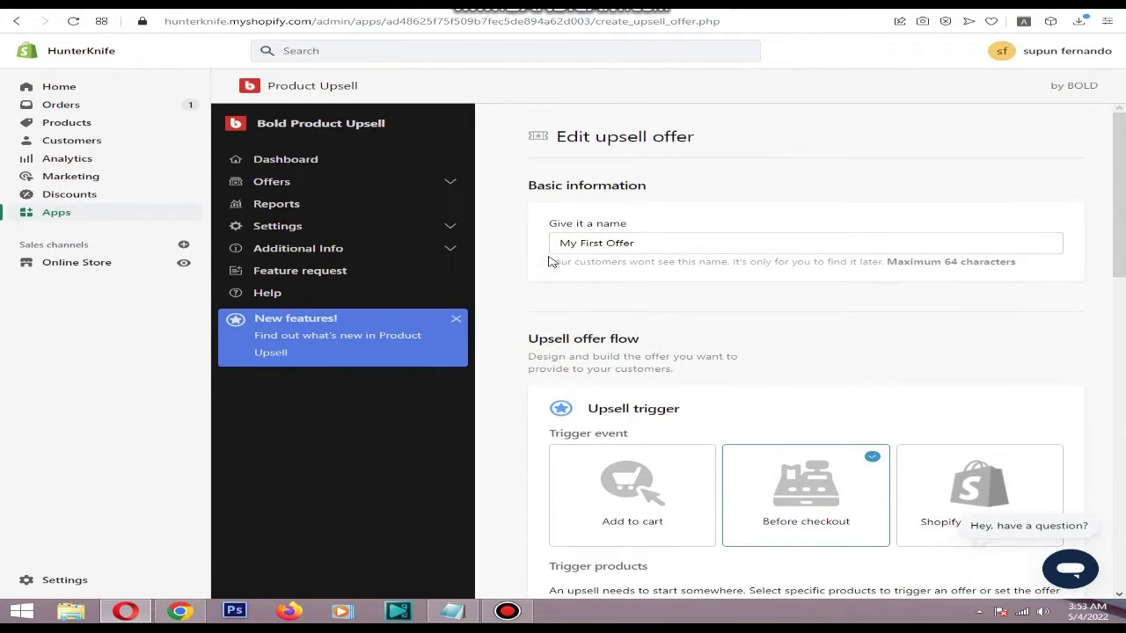
Open a blank form for a new upsell offer and look over its basic information, trigger and offer sections.
{"action": "left_click", "coordinate": [322, 182]}
{"action": "left_click", "coordinate": [290, 227]}
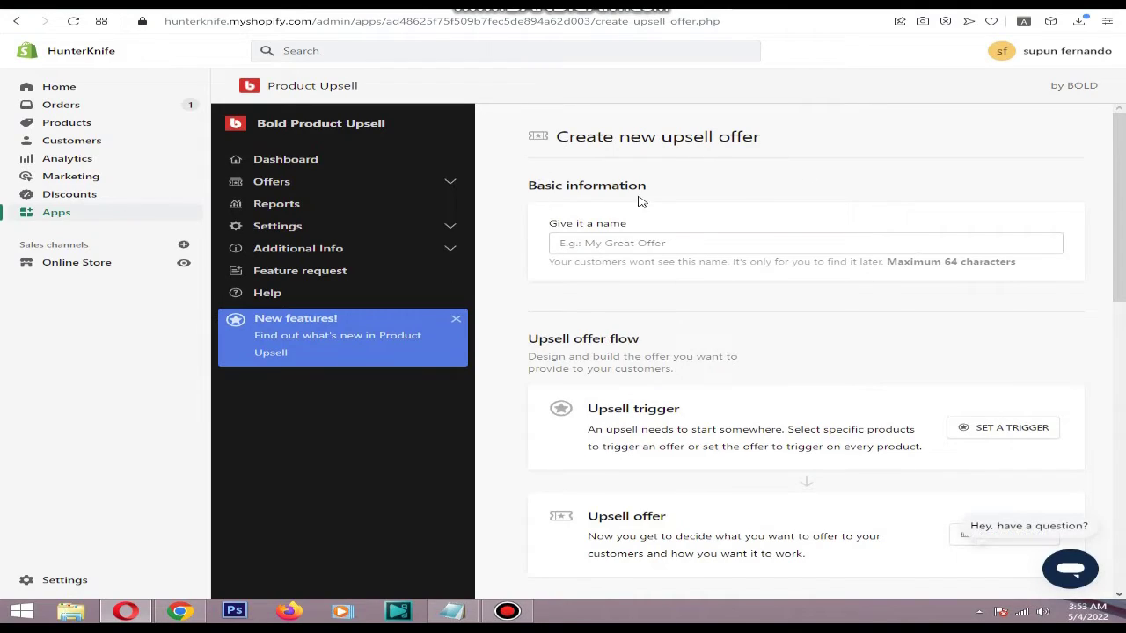
{"action": "scroll", "coordinate": [792, 264], "scroll_direction": "down", "scroll_amount": 2}
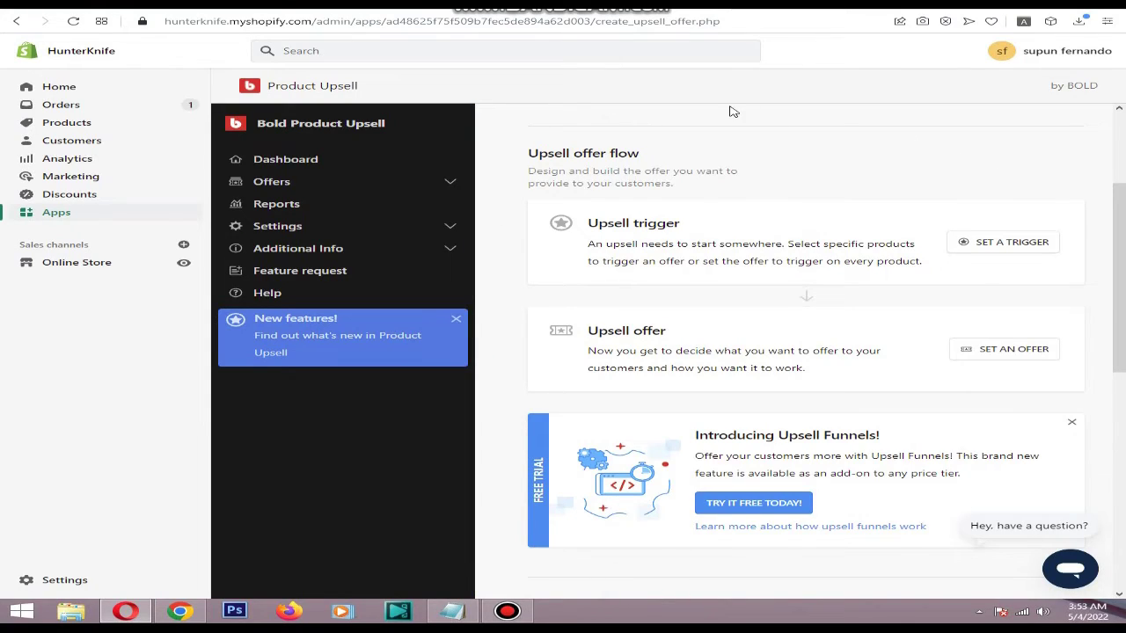
{"action": "scroll", "coordinate": [594, 179], "scroll_direction": "up", "scroll_amount": 2}
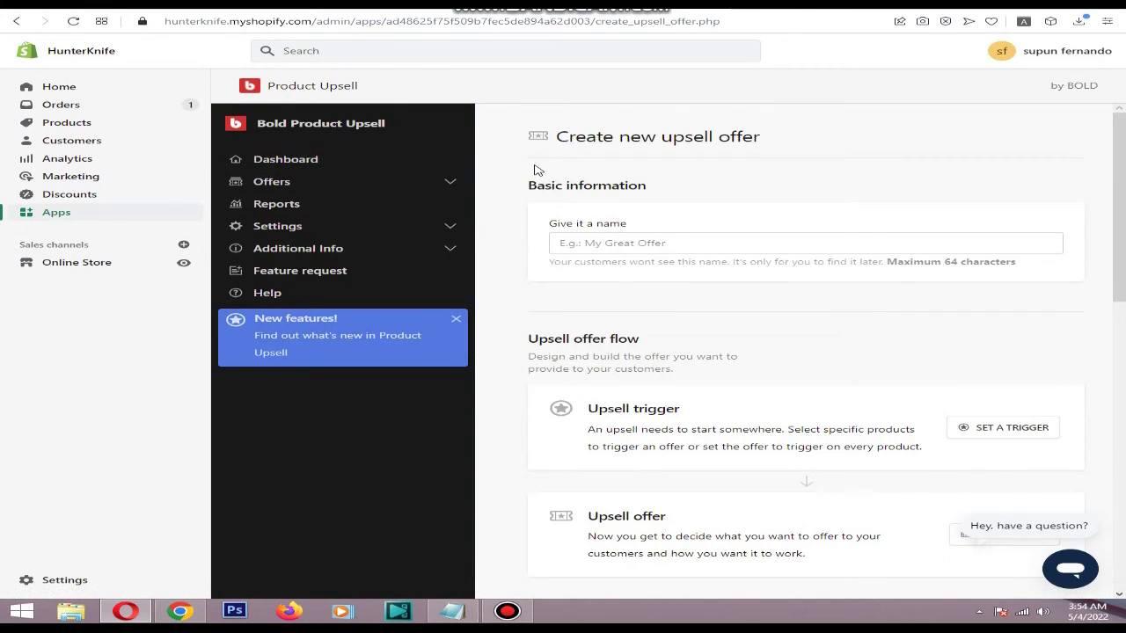
{"action": "left_click_drag", "start_coordinate": [529, 187], "coordinate": [666, 187]}
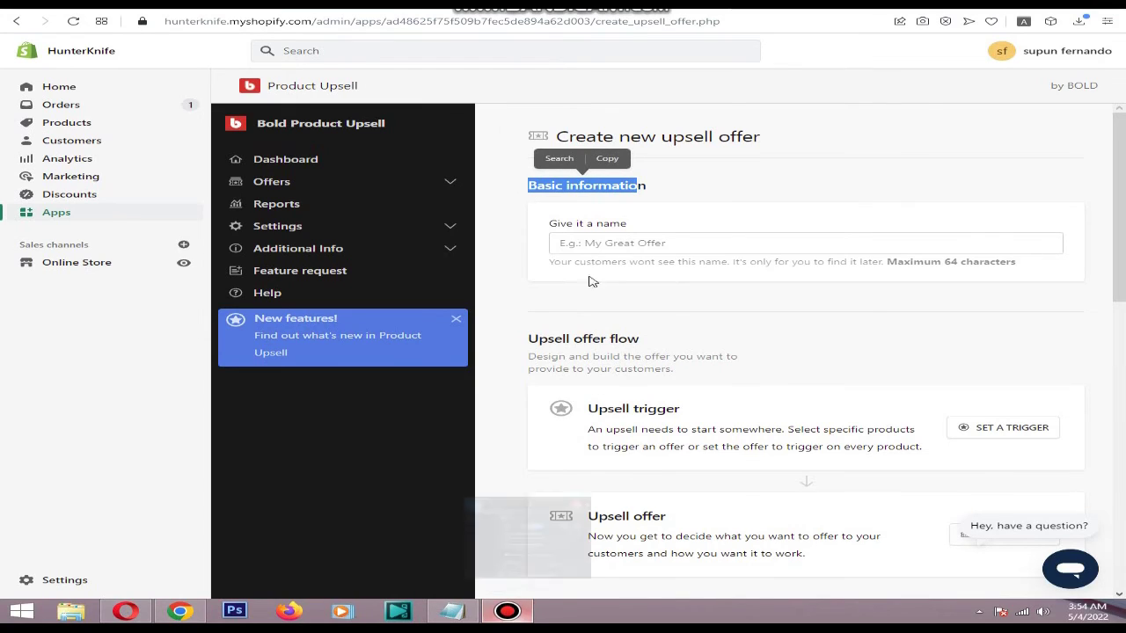
{"action": "left_click", "coordinate": [511, 611]}
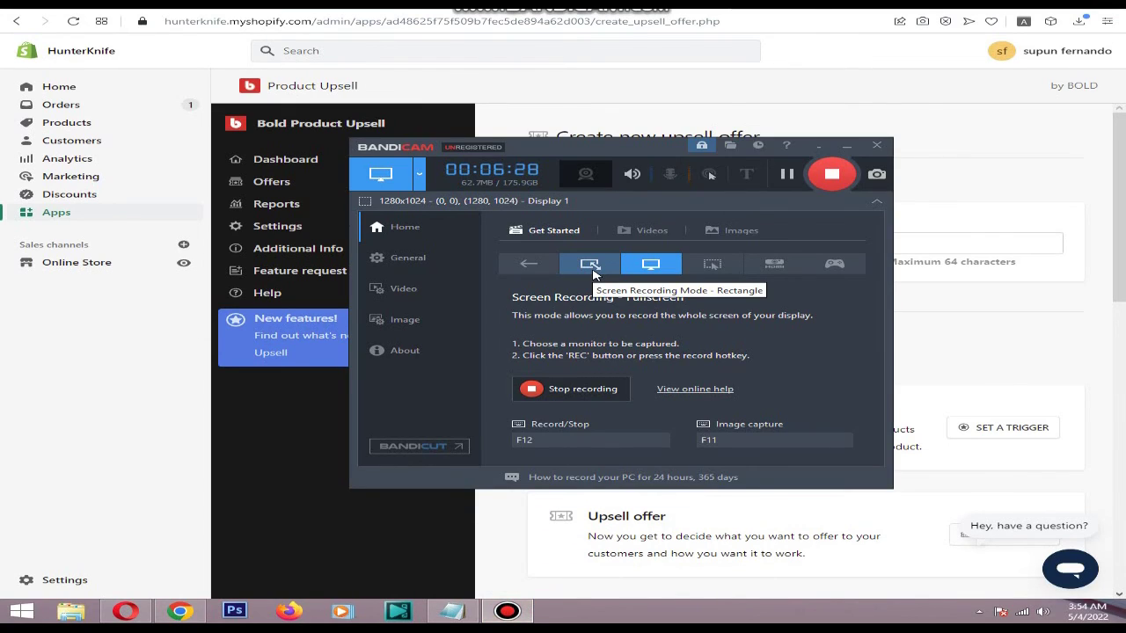